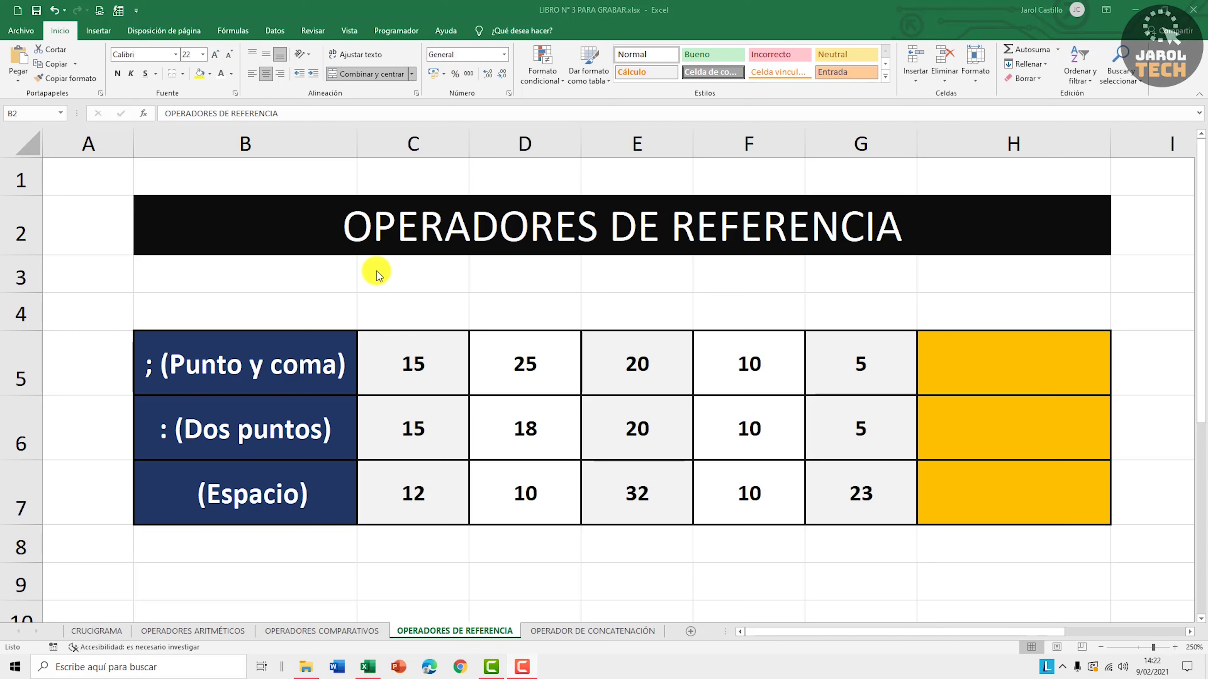
Step: Enter =SUMA(C5;E5;G5) in H5 for the semicolon row, giving 40
{"action": "left_click", "coordinate": [387, 241]}
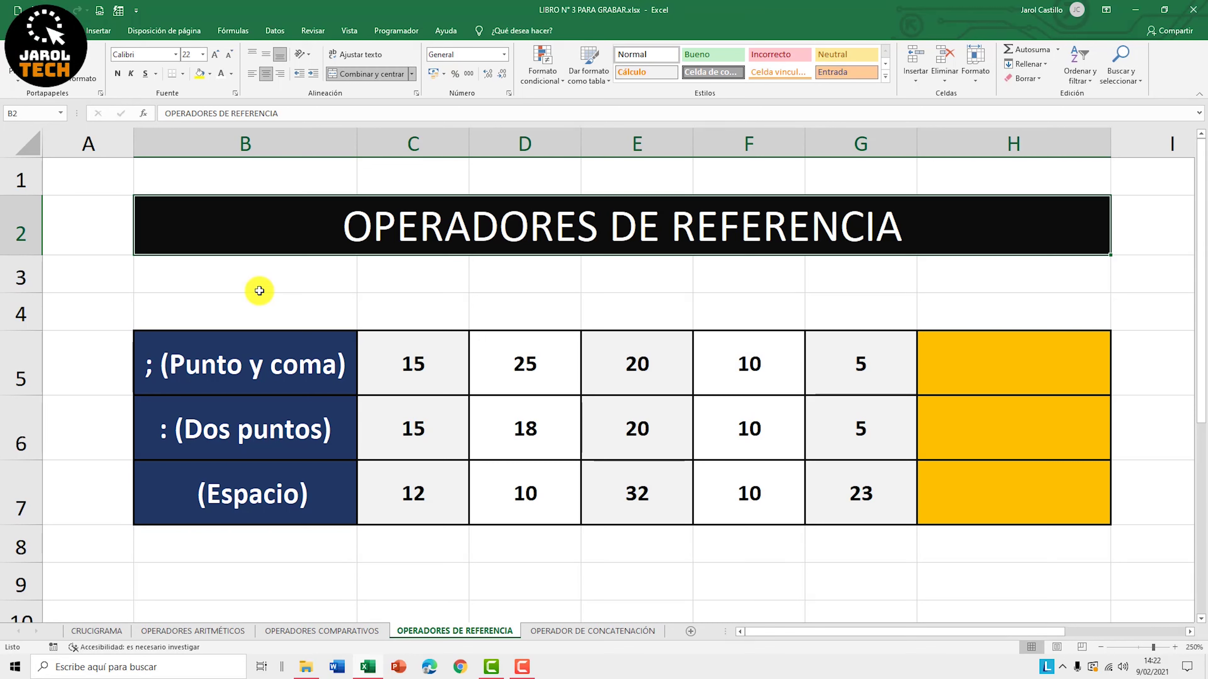
{"action": "left_click", "coordinate": [218, 368]}
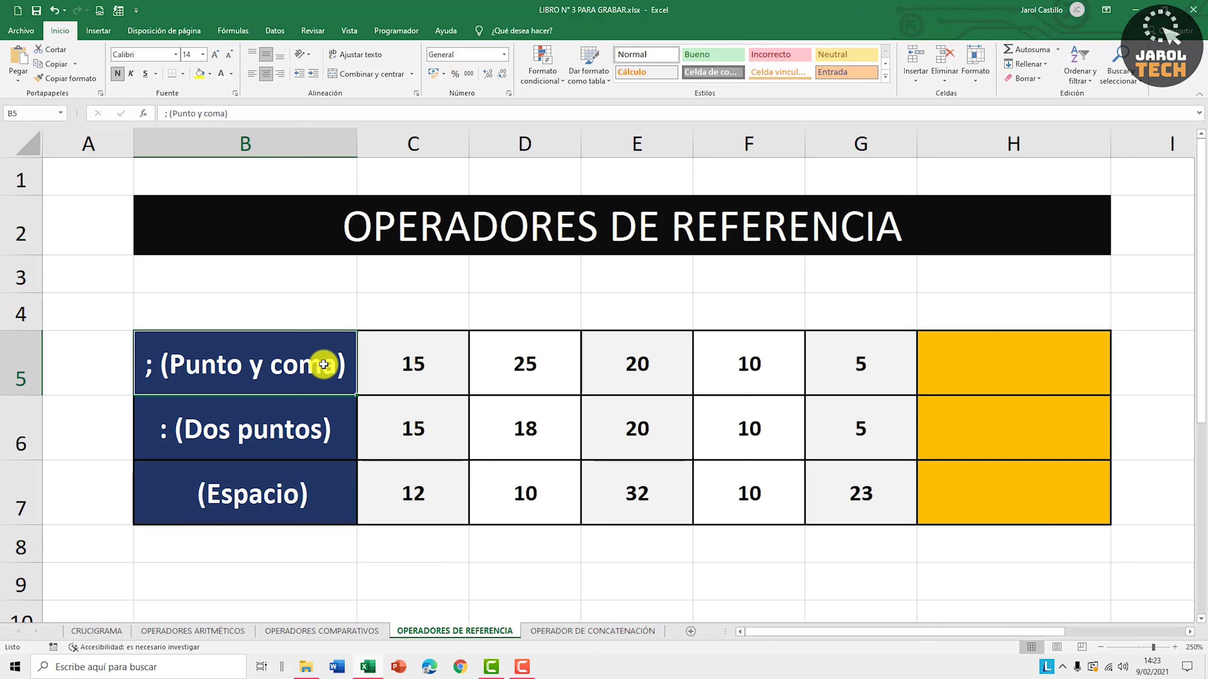
{"action": "left_click", "coordinate": [991, 350]}
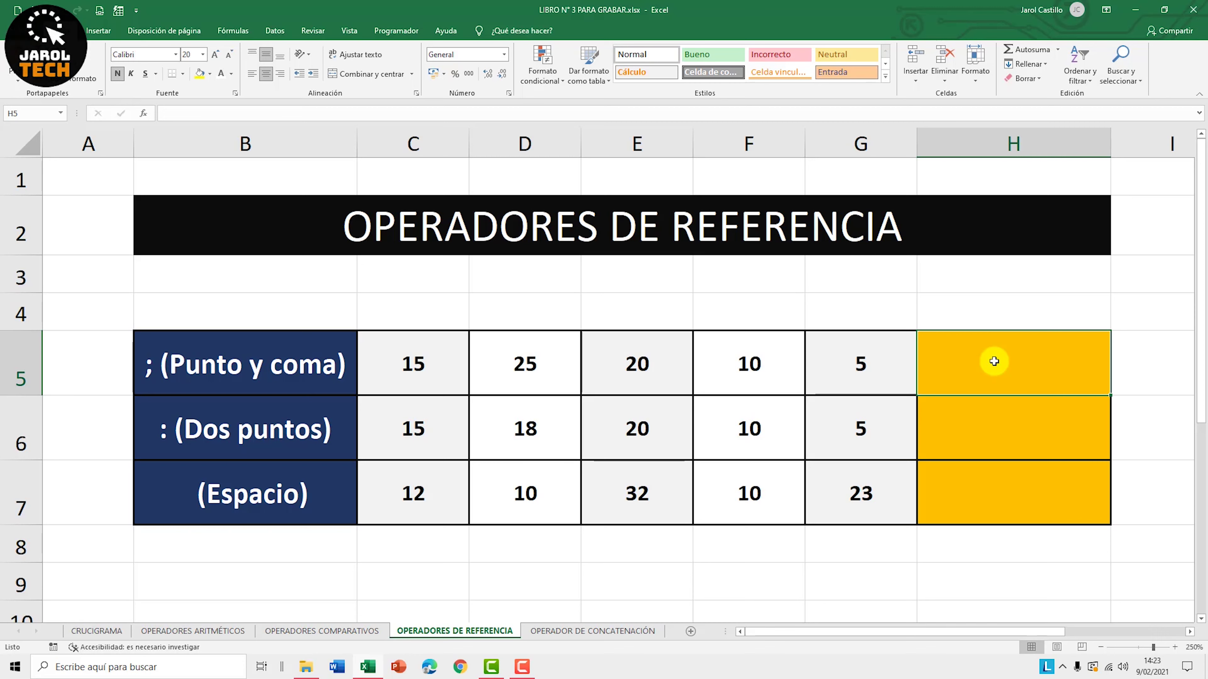
{"action": "type", "text": "=SUMA"}
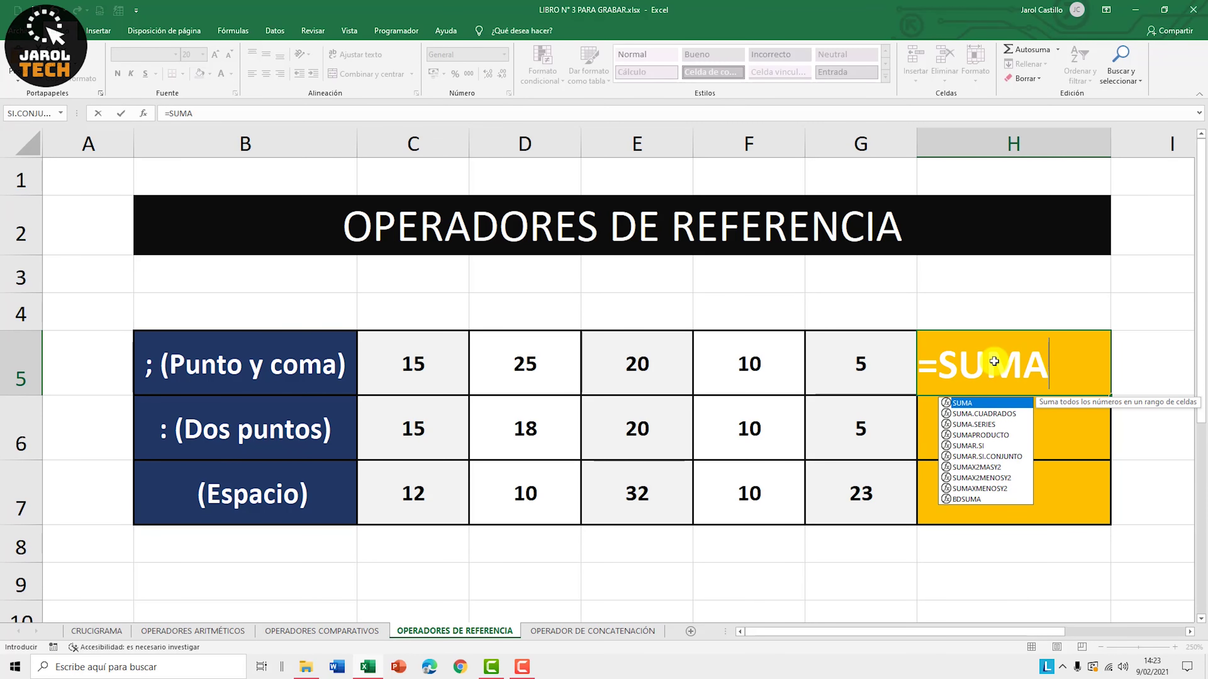
{"action": "type", "text": "("}
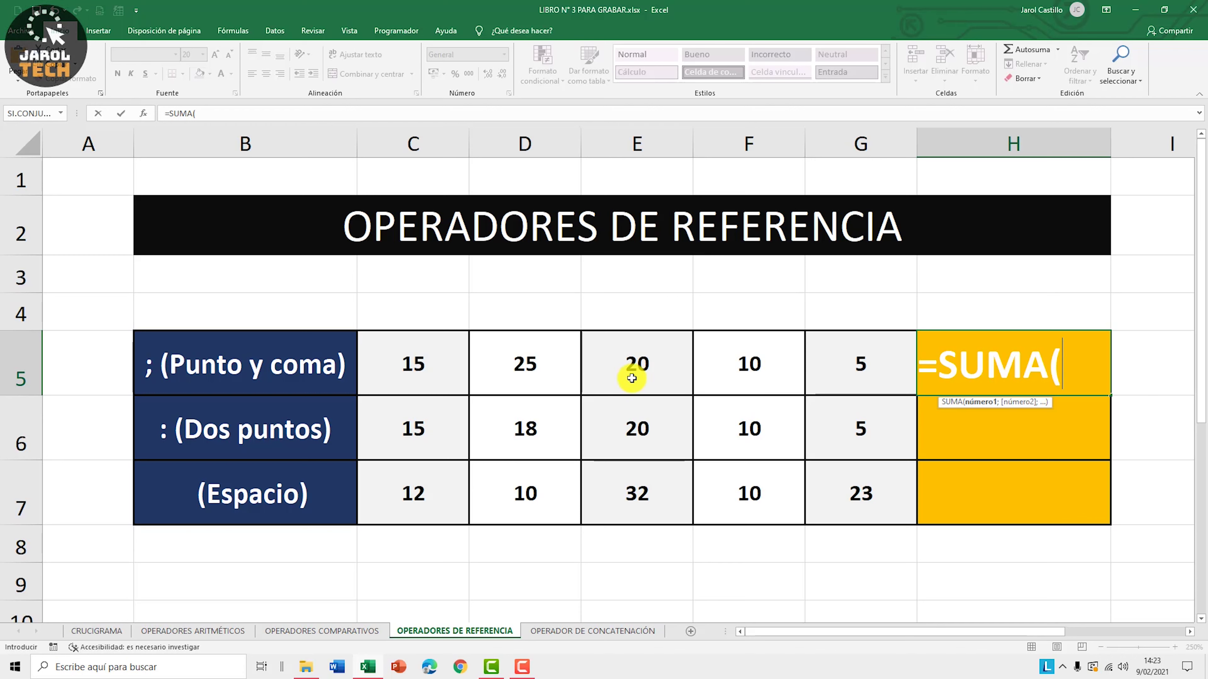
{"action": "left_click", "coordinate": [423, 360]}
{"action": "type", "text": ";"}
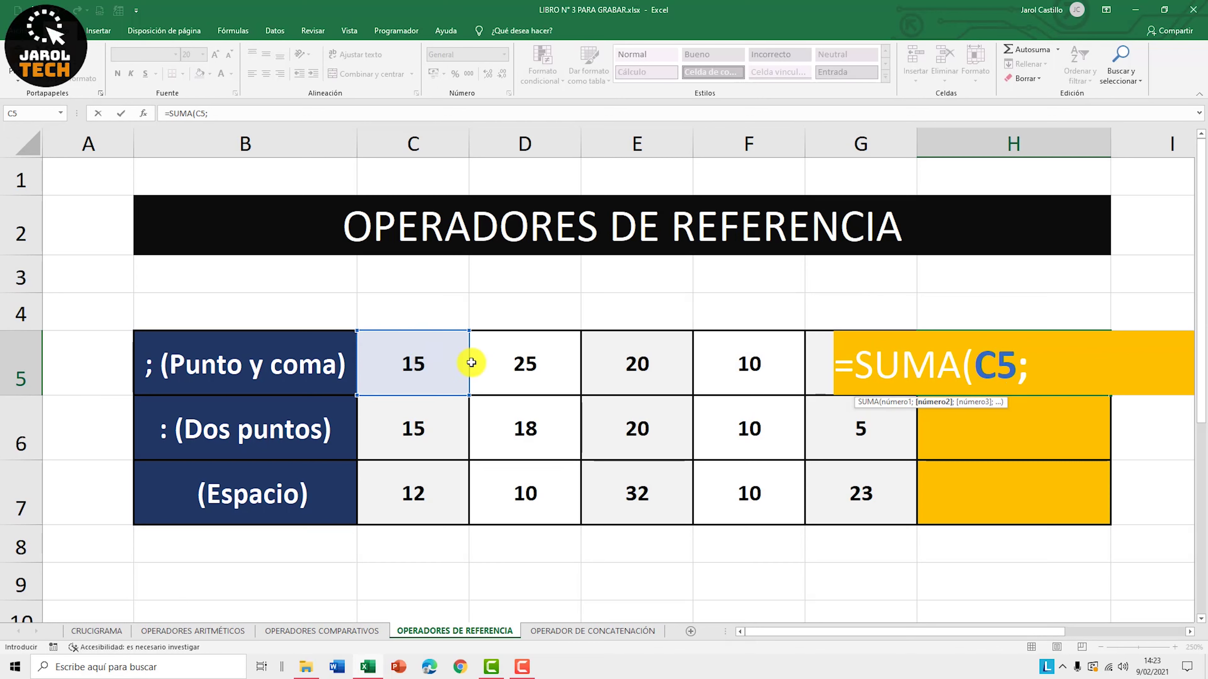
{"action": "left_click", "coordinate": [614, 361]}
{"action": "type", "text": ";"}
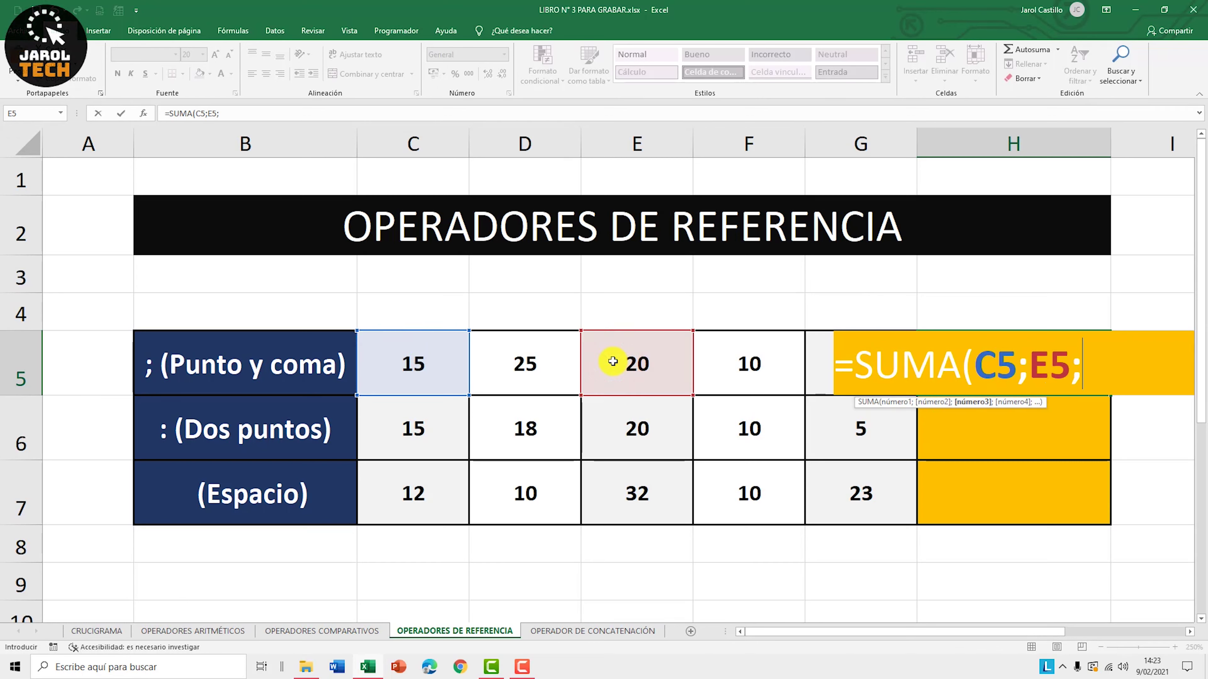
{"action": "left_click", "coordinate": [815, 364]}
{"action": "type", "text": ")"}
{"action": "key", "text": "Return"}
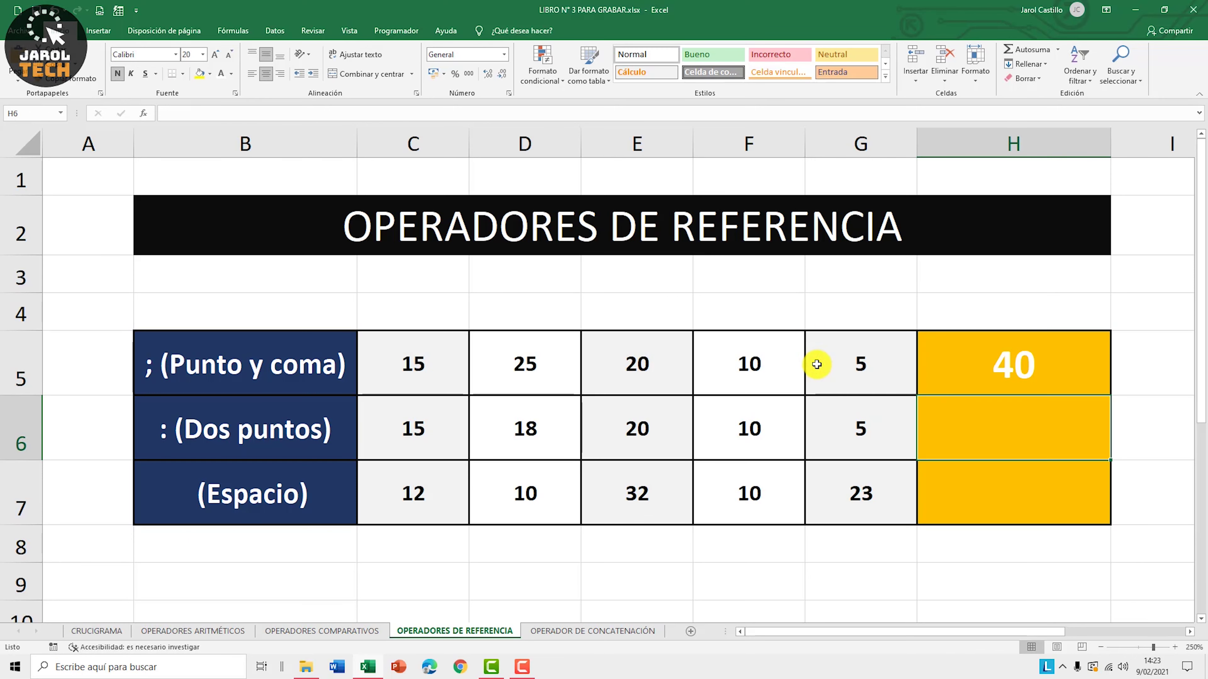
{"action": "left_click", "coordinate": [1021, 366]}
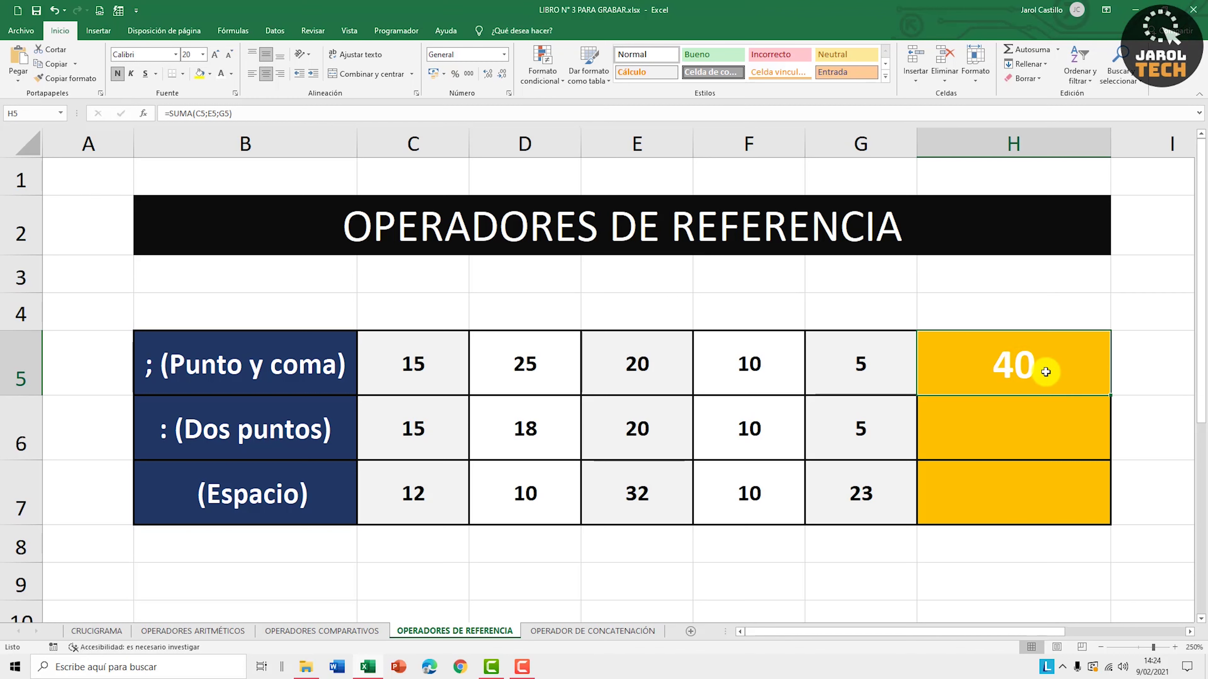
Step: Rewrite H5 as =SUMA(C5:D6;F5:G6) so it sums both ranges, returning 103
{"action": "double_click", "coordinate": [1045, 372]}
{"action": "left_click_drag", "start_coordinate": [1134, 368], "coordinate": [1000, 371]}
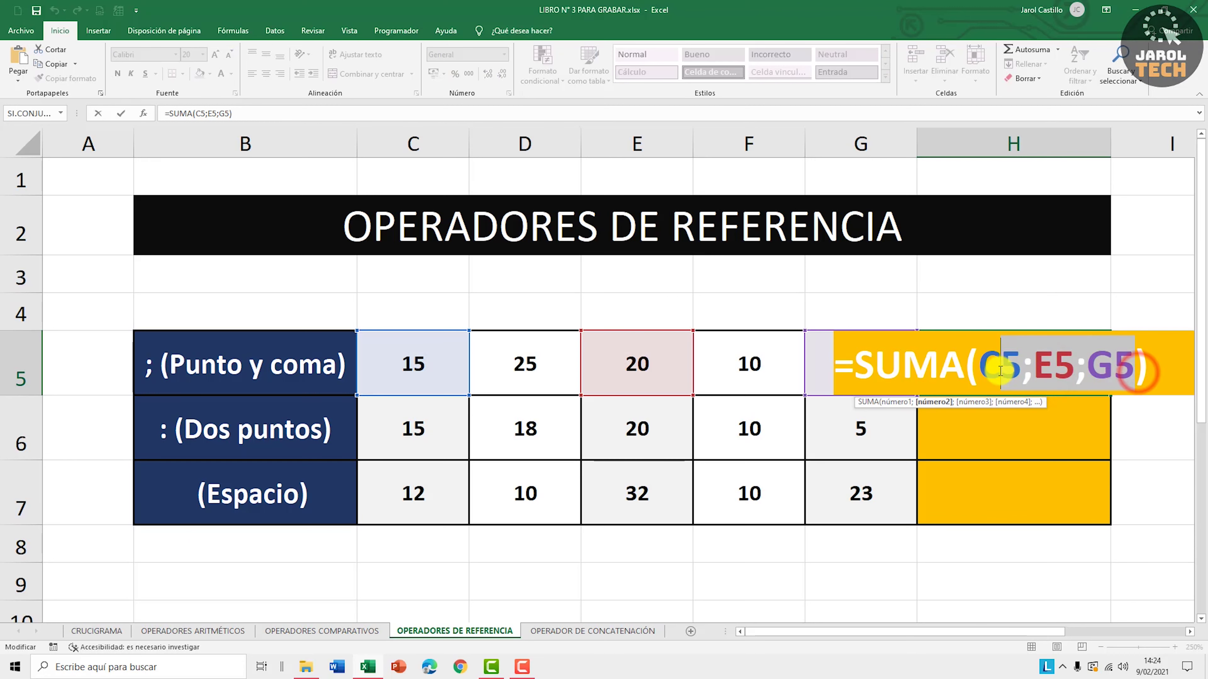
{"action": "key", "text": "BackSpace"}
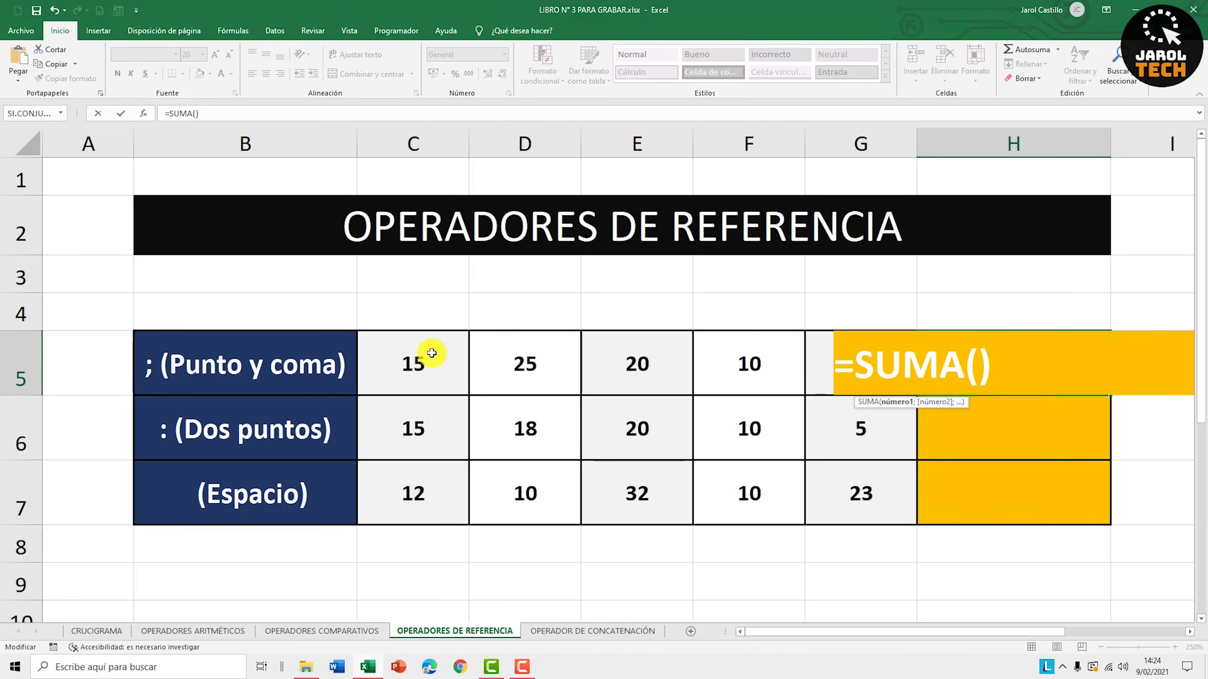
{"action": "left_click_drag", "start_coordinate": [432, 352], "coordinate": [513, 428]}
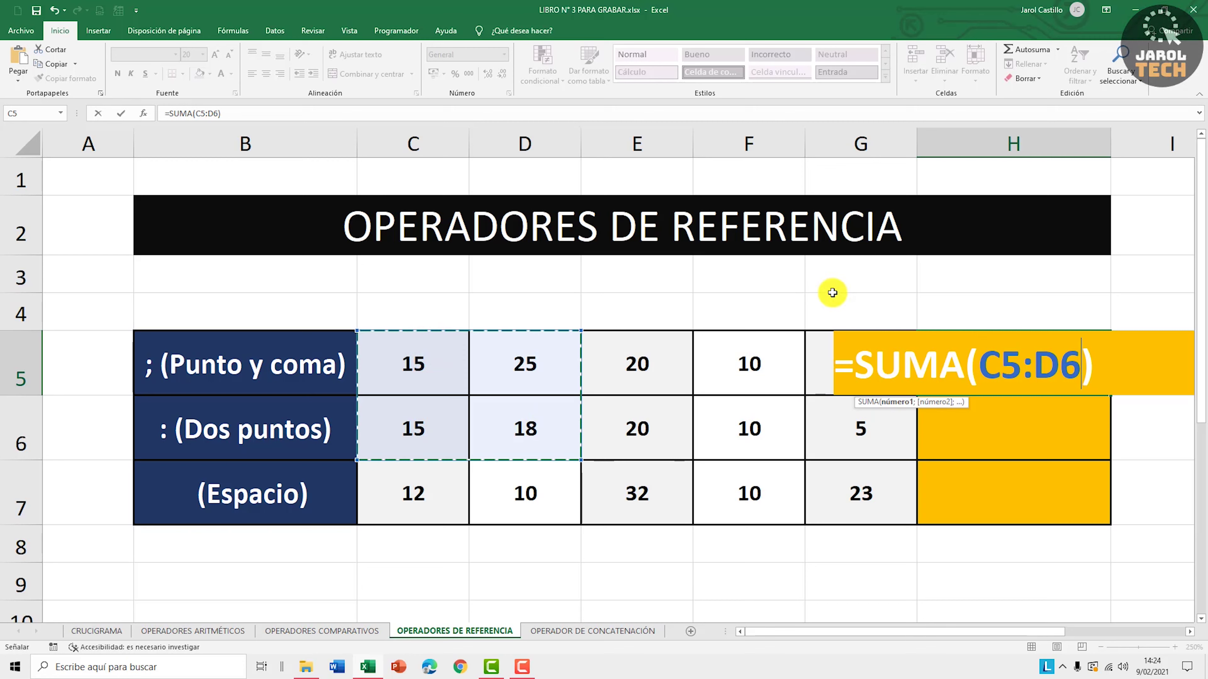
{"action": "left_click_drag", "start_coordinate": [421, 366], "coordinate": [520, 431]}
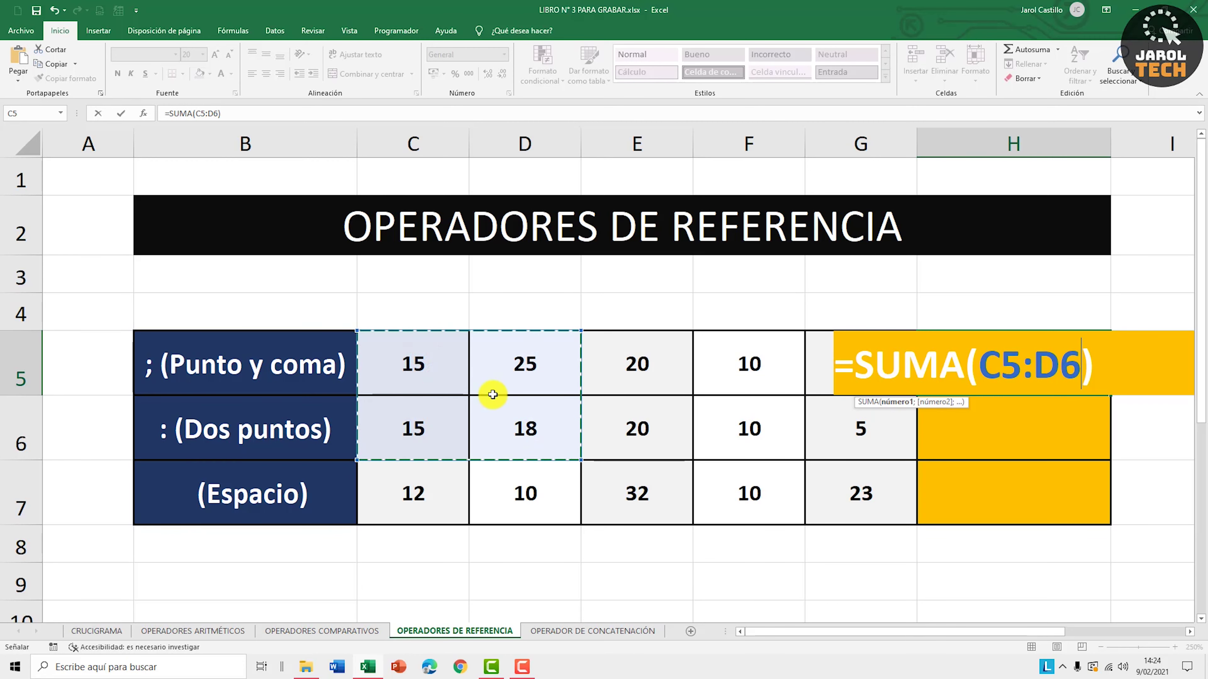
{"action": "type", "text": ";"}
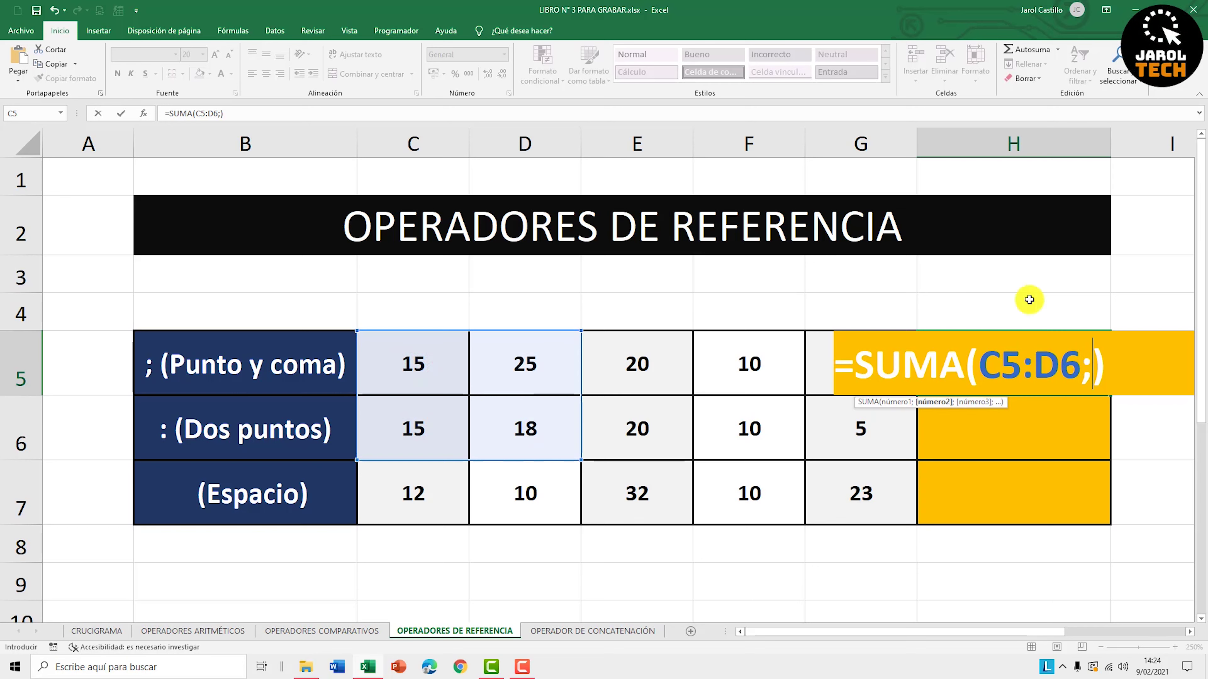
{"action": "left_click_drag", "start_coordinate": [761, 360], "coordinate": [838, 446]}
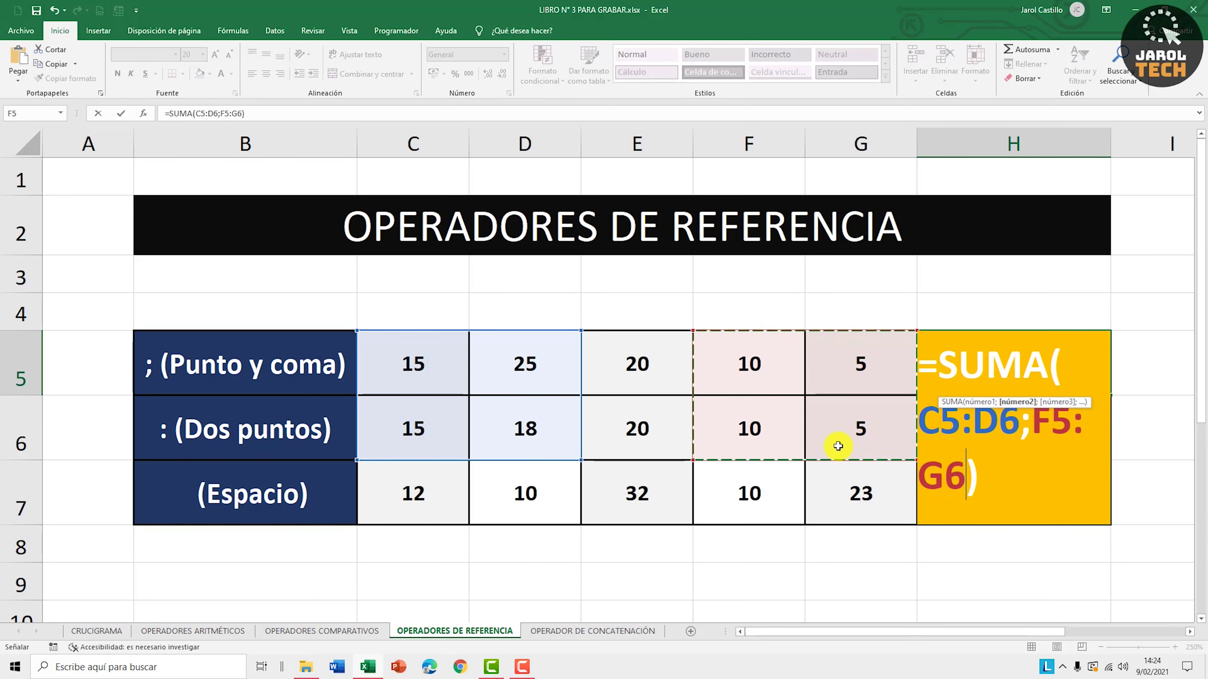
{"action": "key", "text": "Return"}
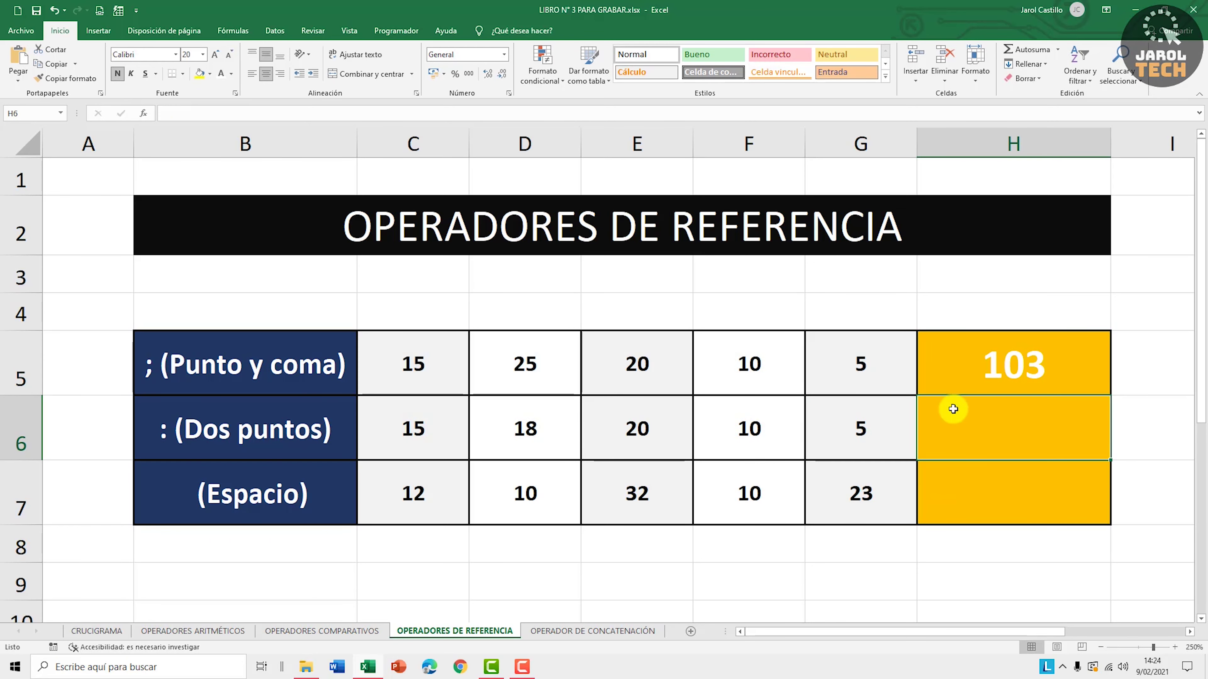
{"action": "left_click", "coordinate": [1012, 368]}
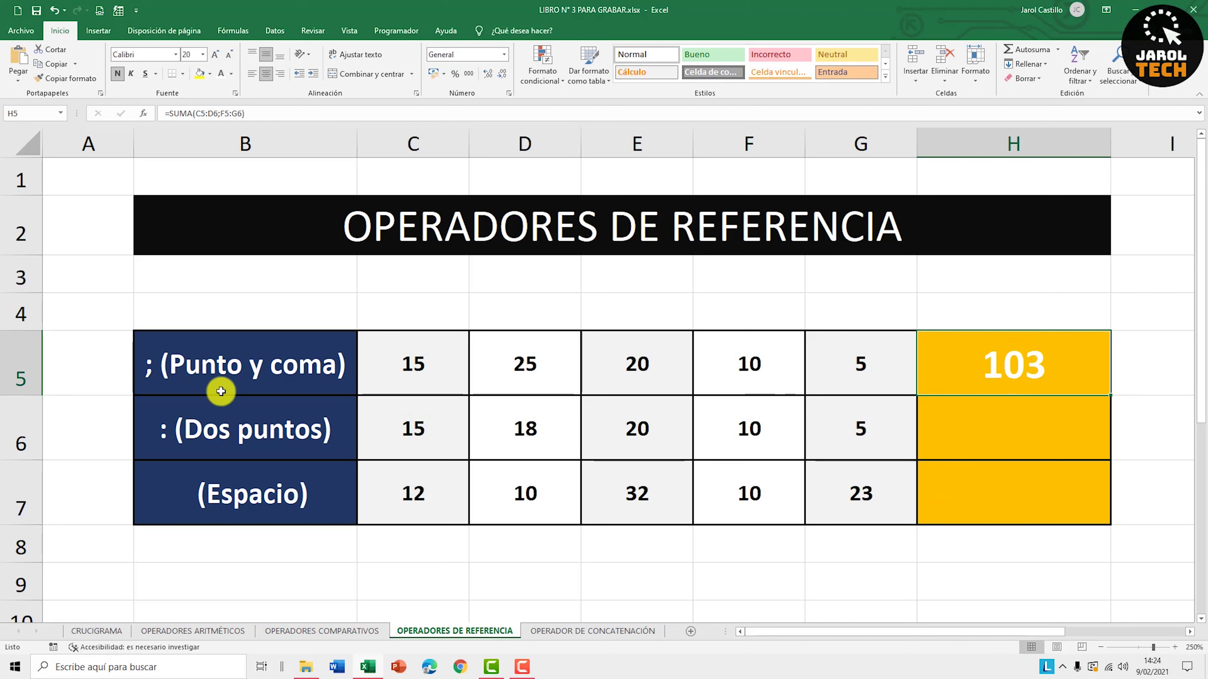
{"action": "left_click", "coordinate": [207, 377]}
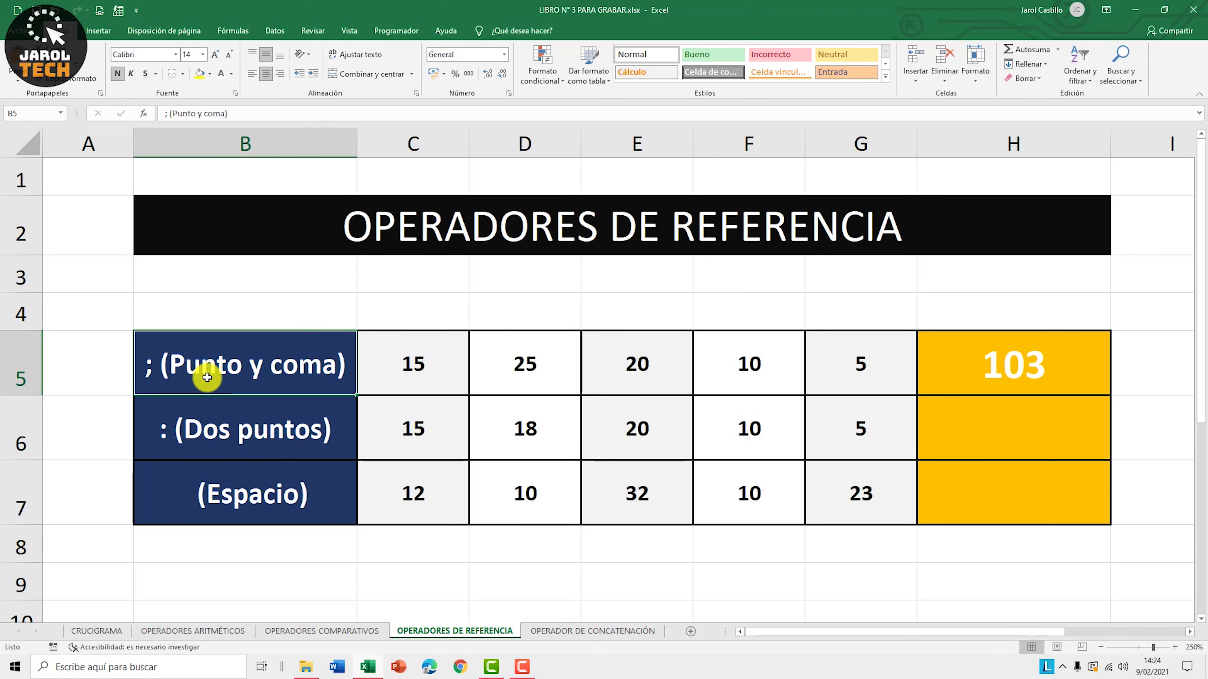
{"action": "left_click", "coordinate": [232, 430]}
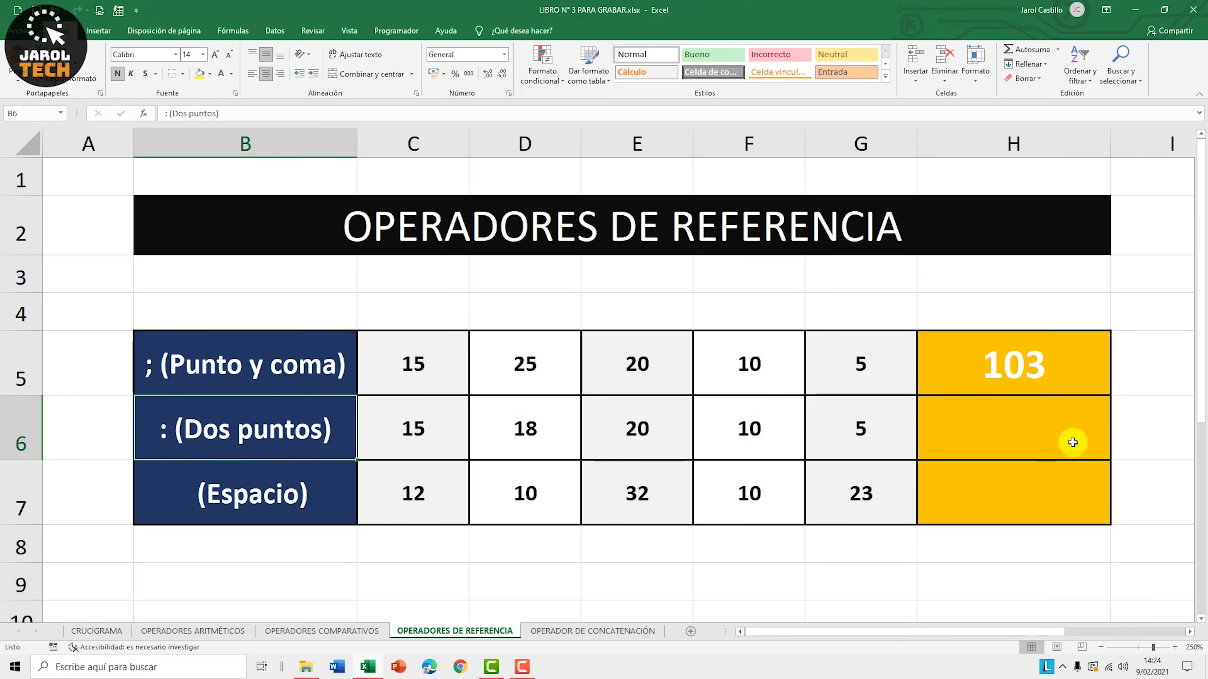
{"action": "left_click", "coordinate": [1059, 432]}
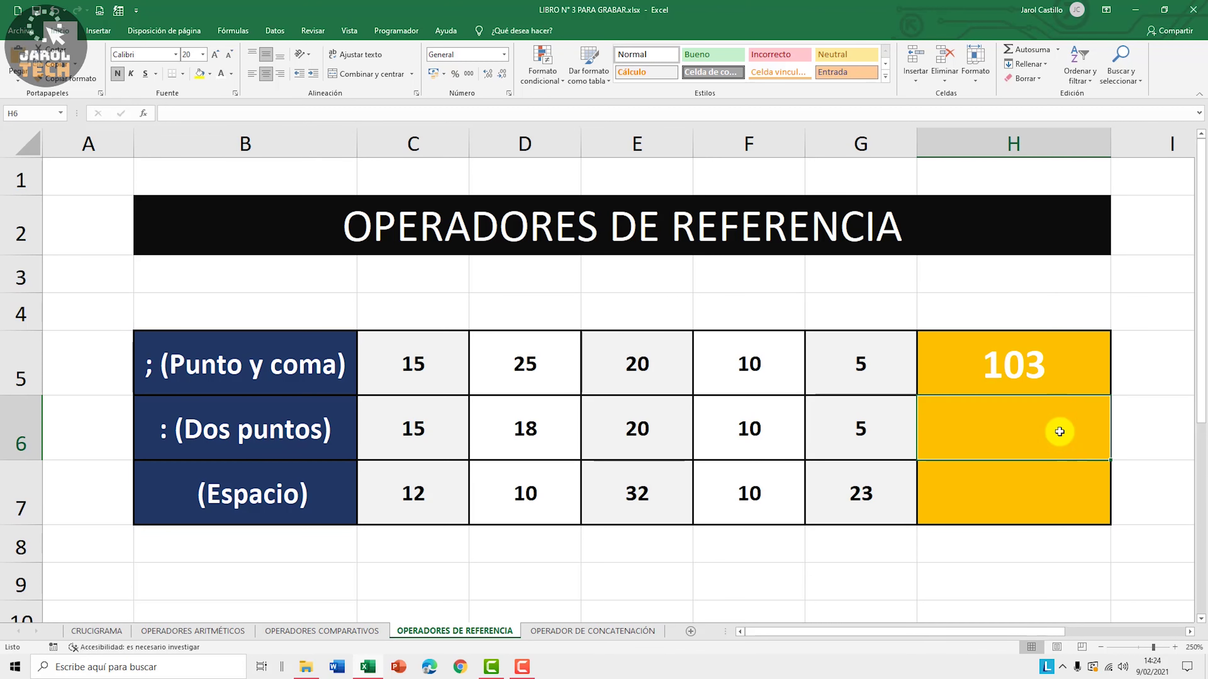
{"action": "type", "text": "=SUMA"}
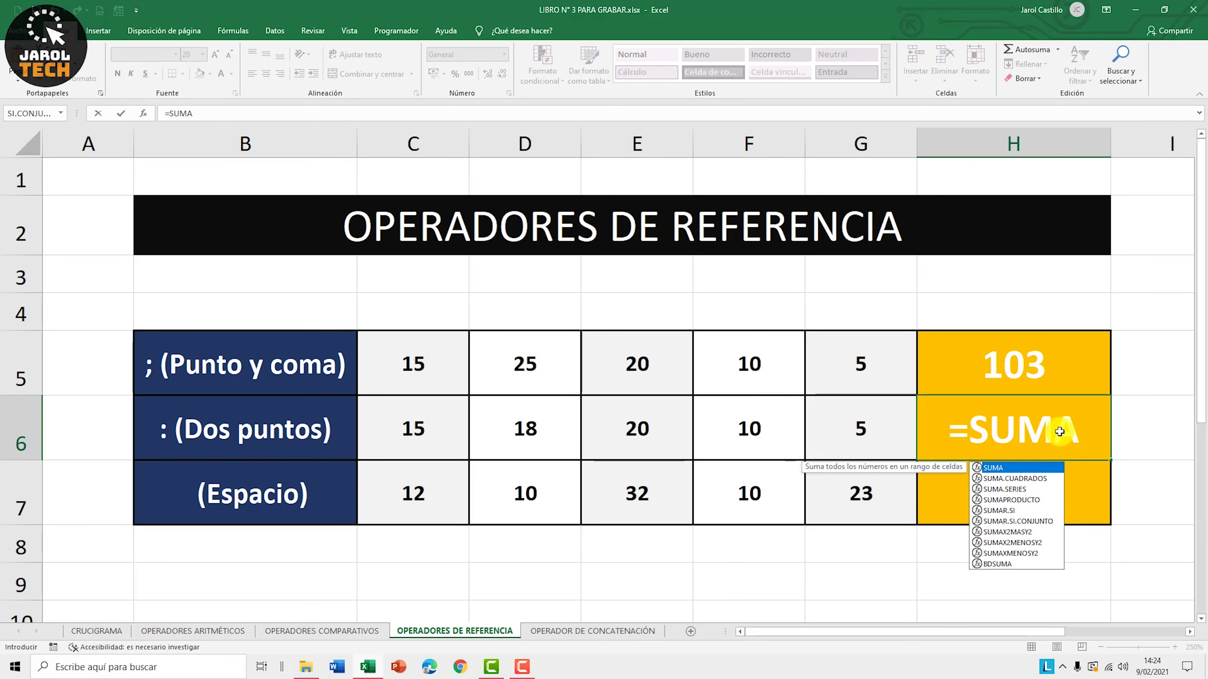
{"action": "type", "text": "("}
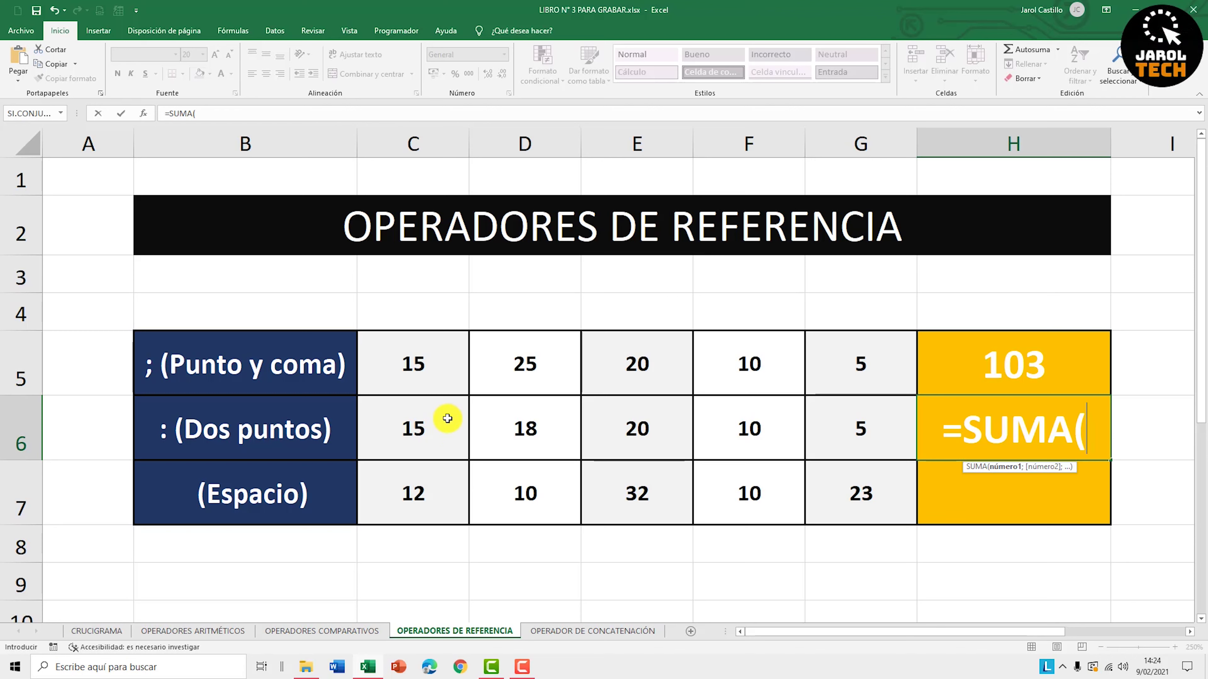
{"action": "left_click", "coordinate": [425, 429]}
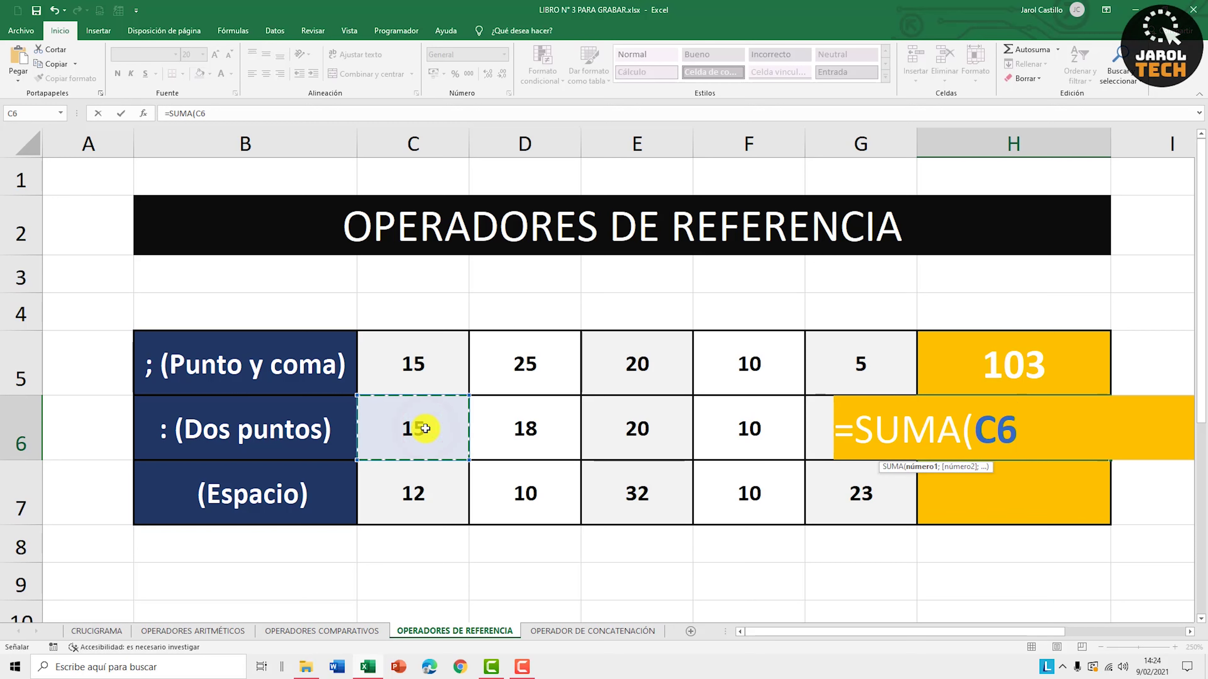
{"action": "key", "text": "F8"}
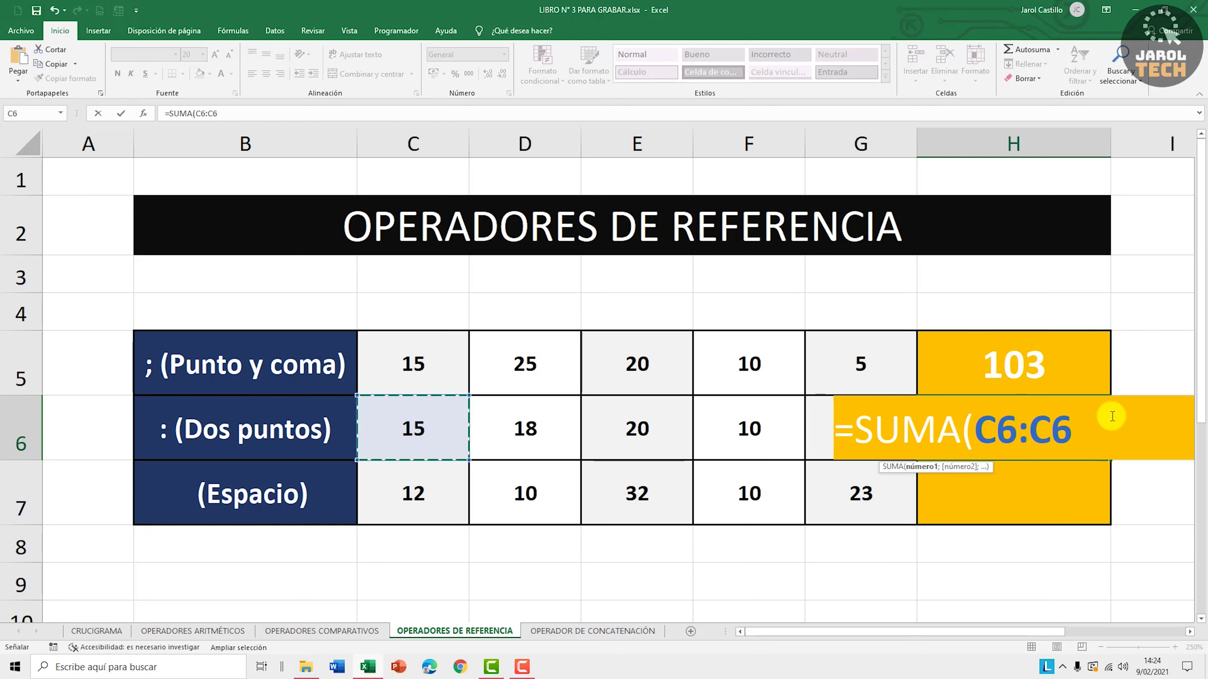
{"action": "key", "text": "BackSpace"}
{"action": "key", "text": "BackSpace"}
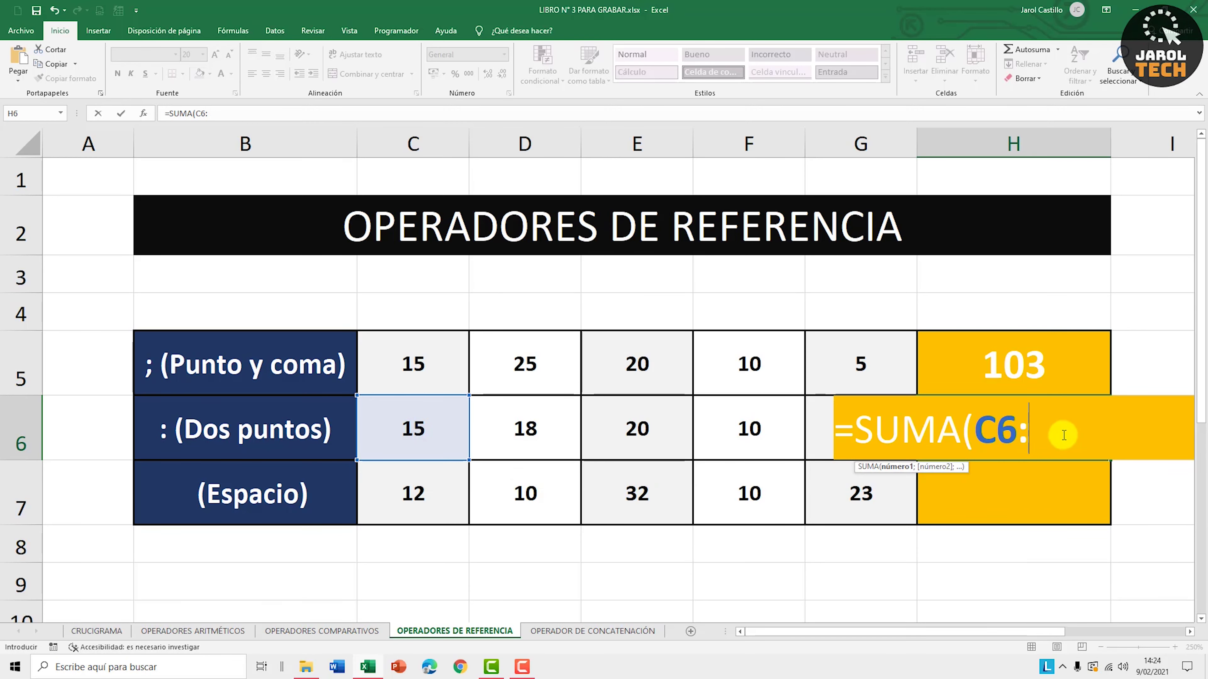
{"action": "left_click", "coordinate": [820, 429]}
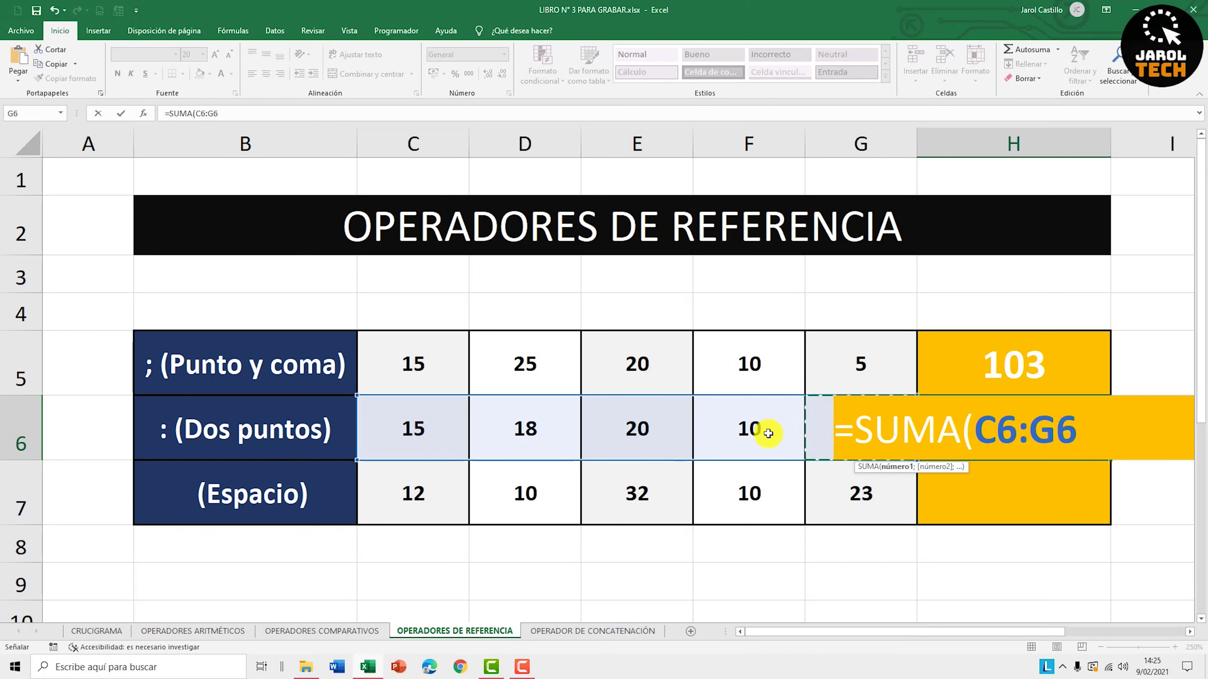
{"action": "type", "text": ")"}
{"action": "key", "text": "Return"}
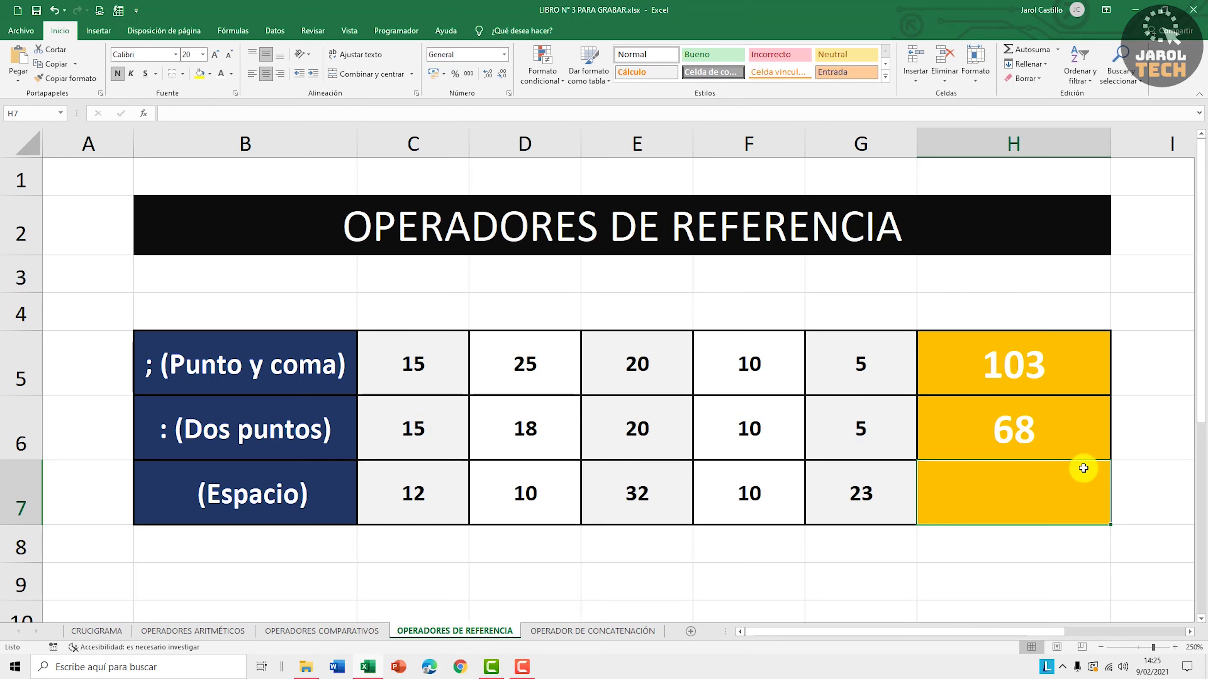
{"action": "left_click", "coordinate": [1060, 445]}
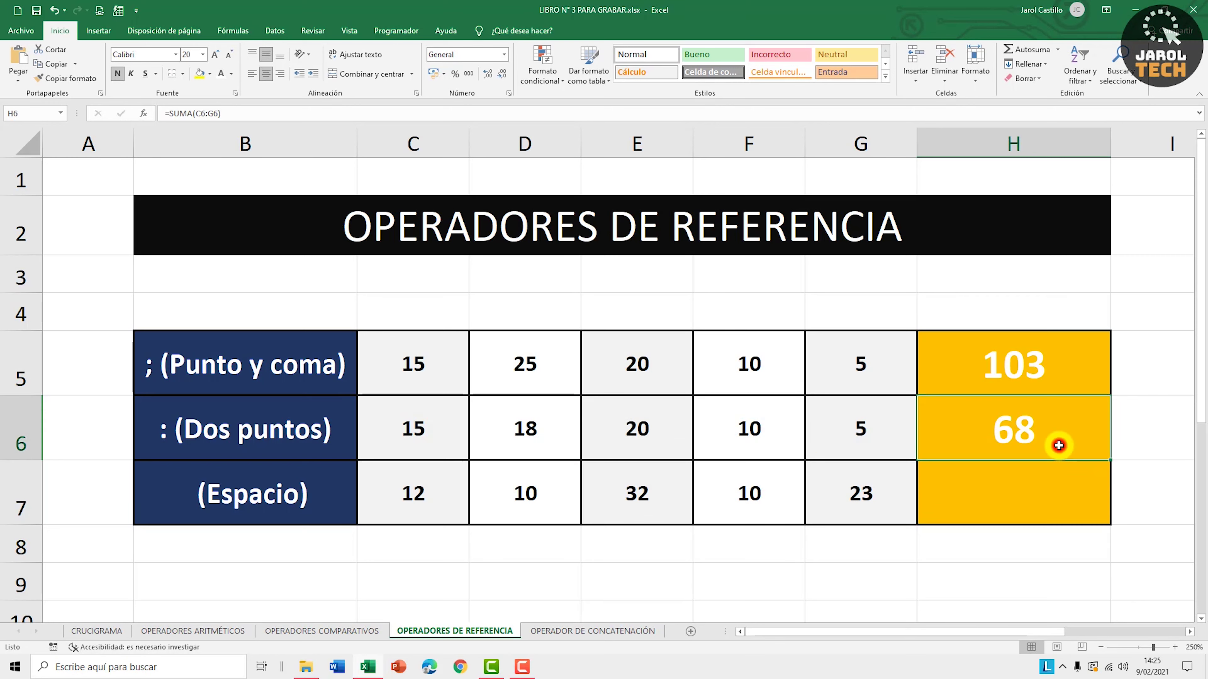
{"action": "left_click", "coordinate": [297, 425]}
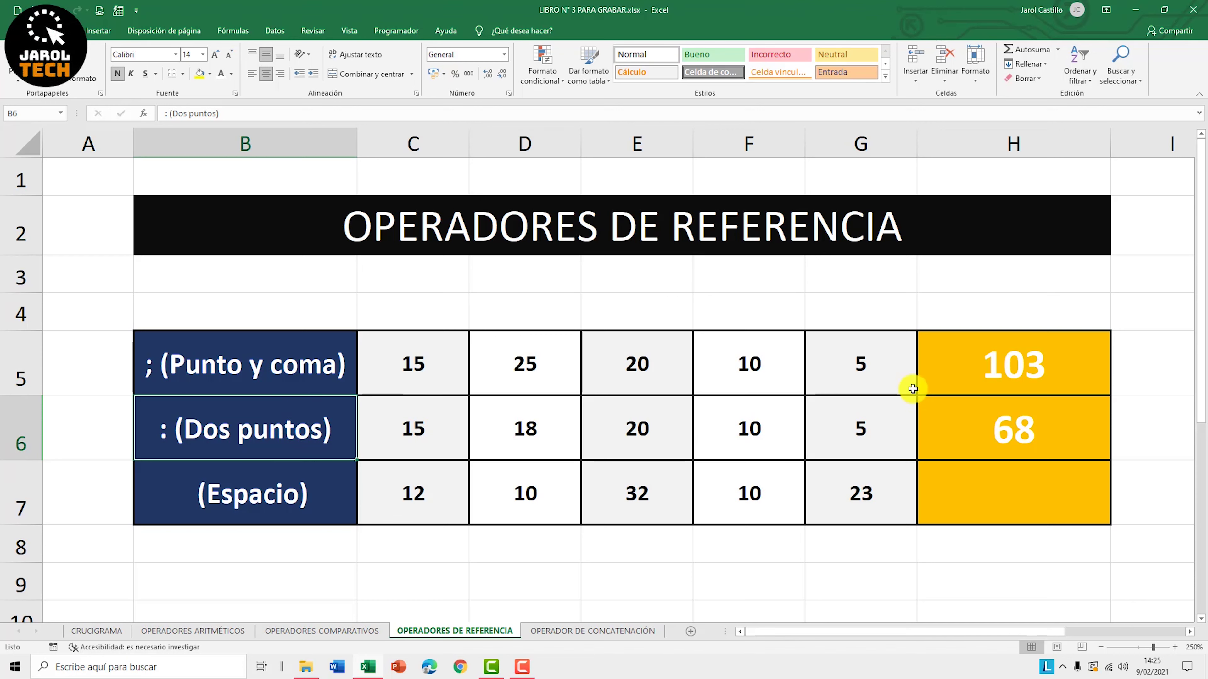
{"action": "left_click", "coordinate": [309, 373]}
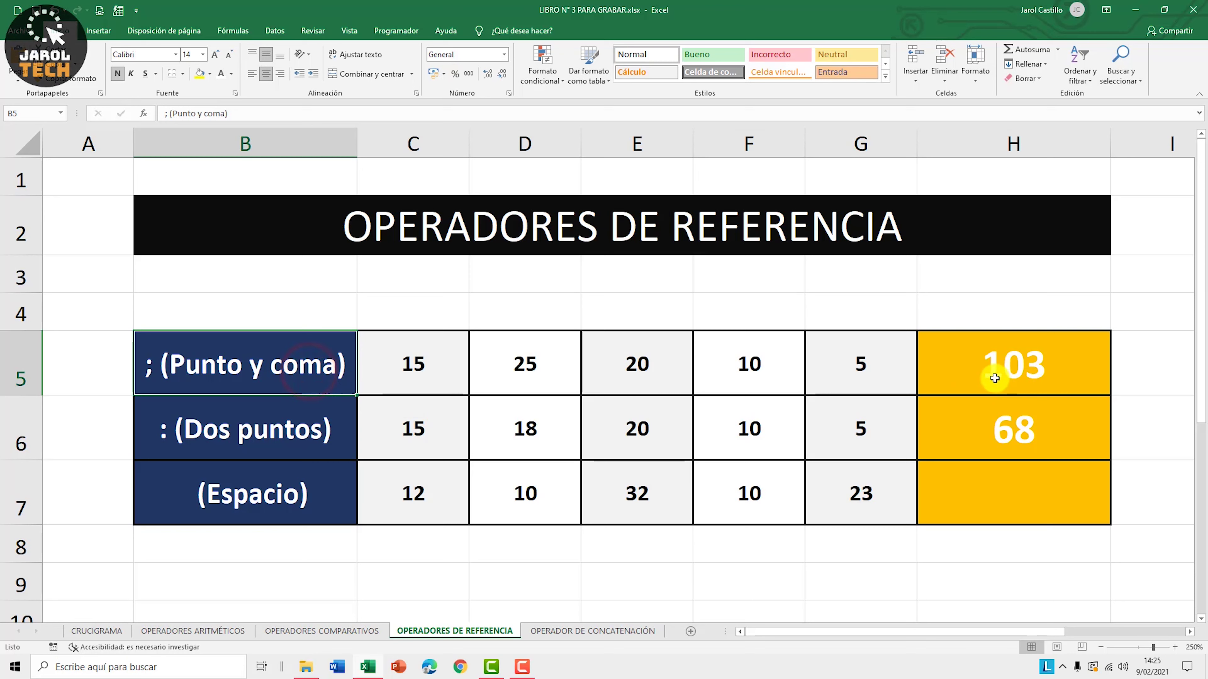
{"action": "left_click", "coordinate": [1032, 448]}
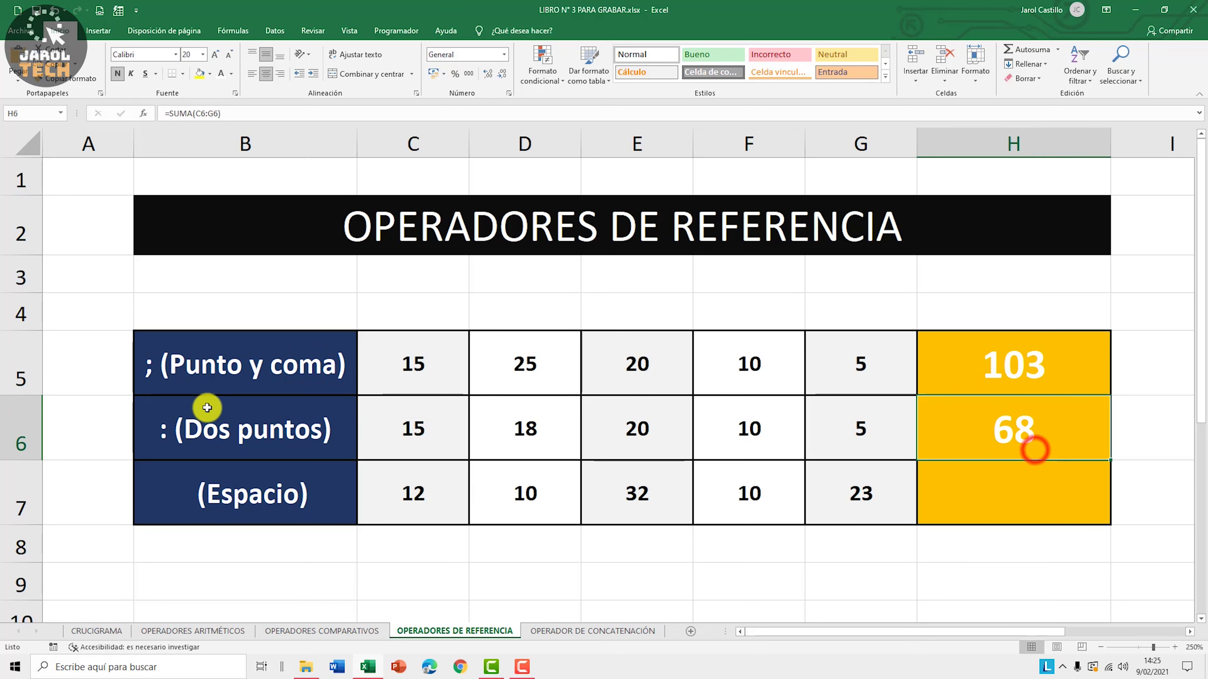
{"action": "left_click_drag", "start_coordinate": [434, 423], "coordinate": [880, 419]}
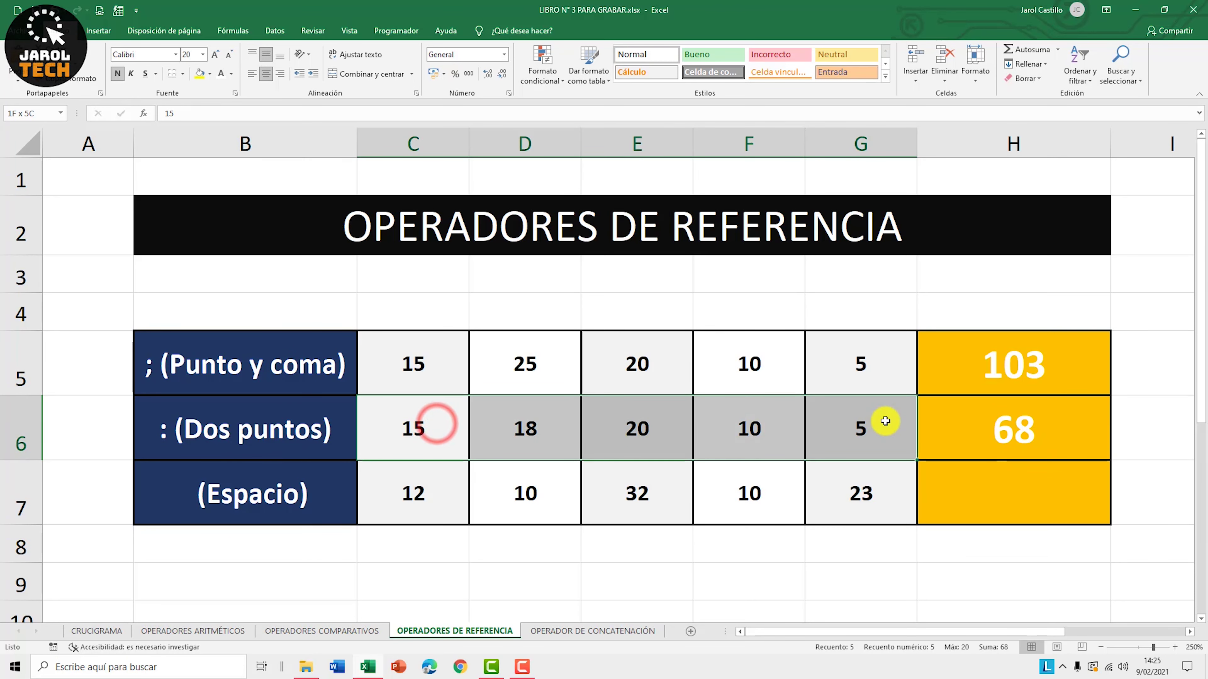
{"action": "left_click", "coordinate": [297, 512]}
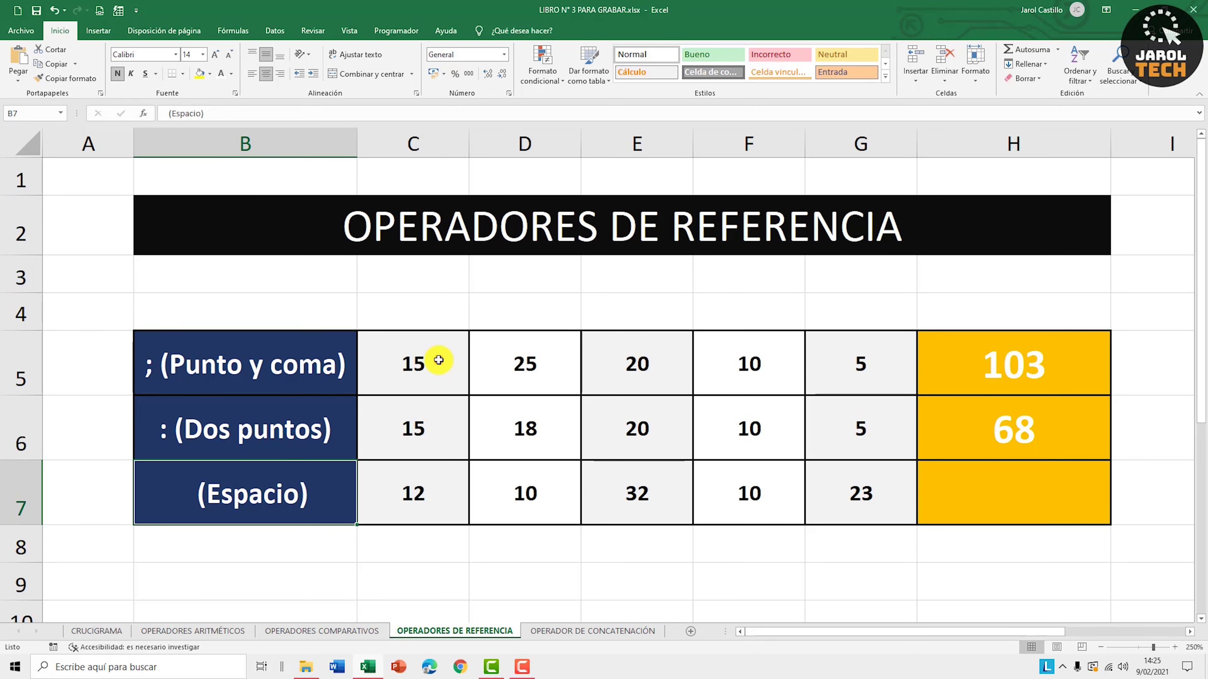
Step: Highlight the overlapping blocks C5:E7 and E5:G7, then begin =SUMA( in H7
{"action": "left_click_drag", "start_coordinate": [439, 360], "coordinate": [633, 490]}
{"action": "mouse_move", "coordinate": [444, 351]}
{"action": "left_mouse_down"}
{"action": "mouse_move", "coordinate": [549, 396]}
{"action": "mouse_move", "coordinate": [625, 494]}
{"action": "left_mouse_up"}
{"action": "left_click_drag", "start_coordinate": [656, 349], "coordinate": [832, 506]}
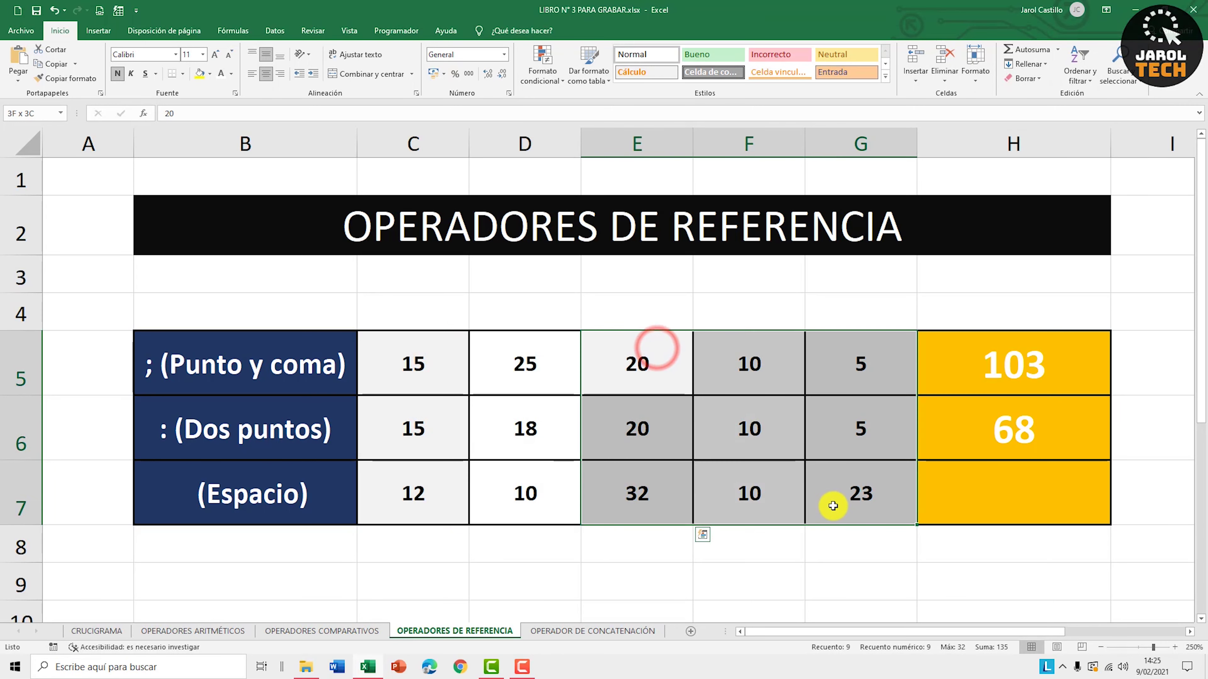
{"action": "left_click", "coordinate": [1023, 492]}
{"action": "type", "text": "="}
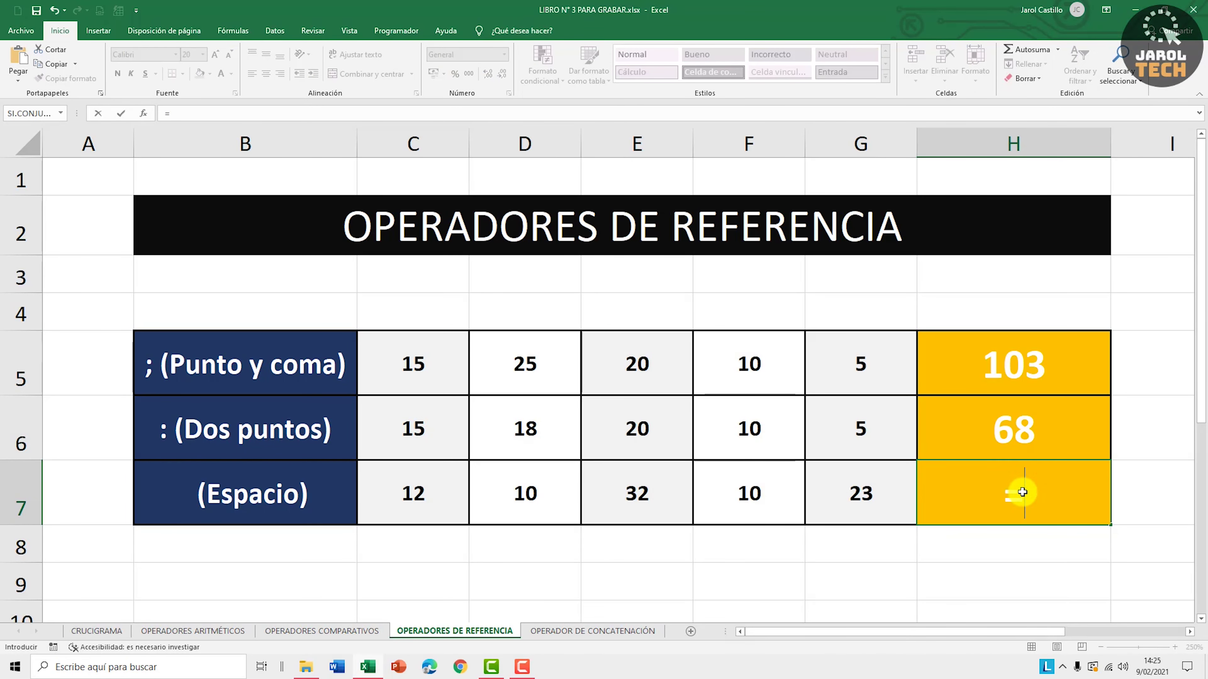
{"action": "type", "text": "SUMA"}
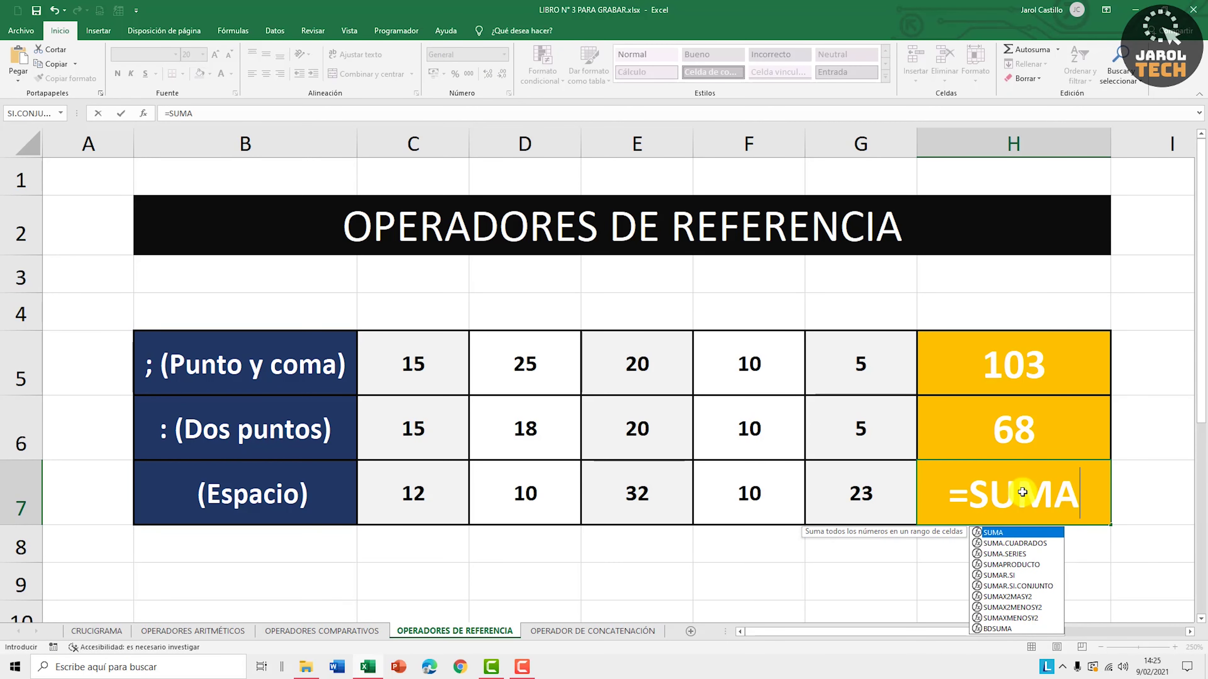
{"action": "type", "text": "("}
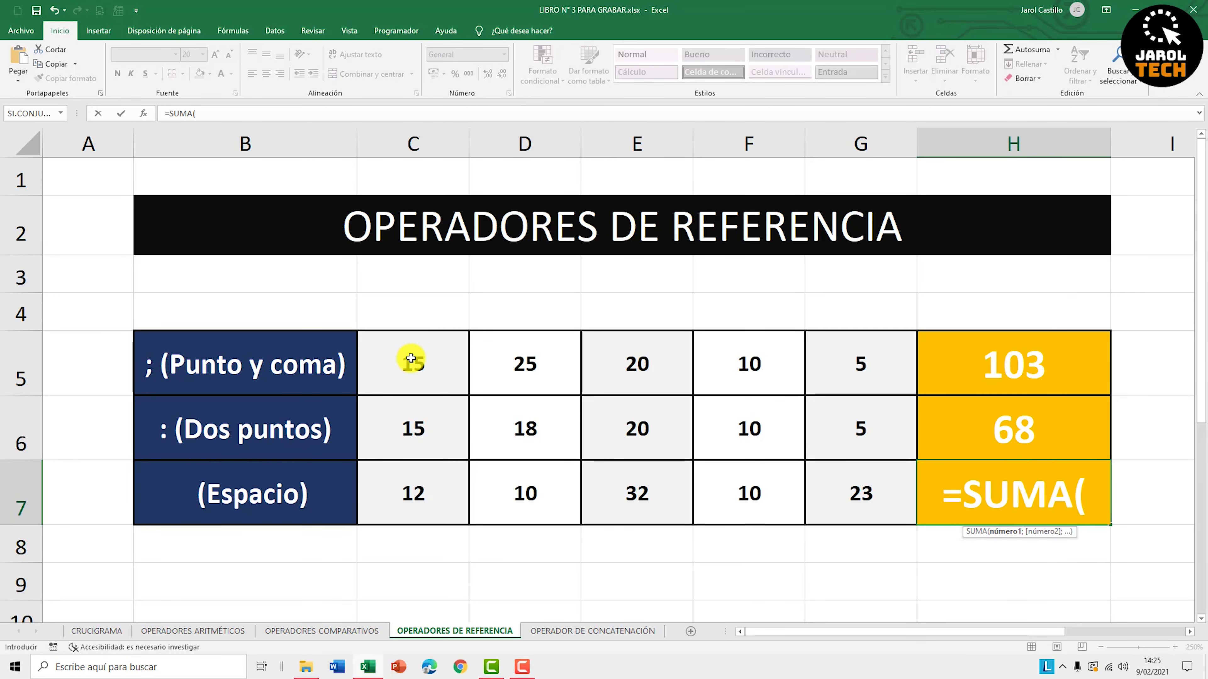
Step: Complete H7 as =SUMA(C5:E7 E5:G7) to sum the intersection, returning 72
{"action": "left_click_drag", "start_coordinate": [410, 358], "coordinate": [637, 486]}
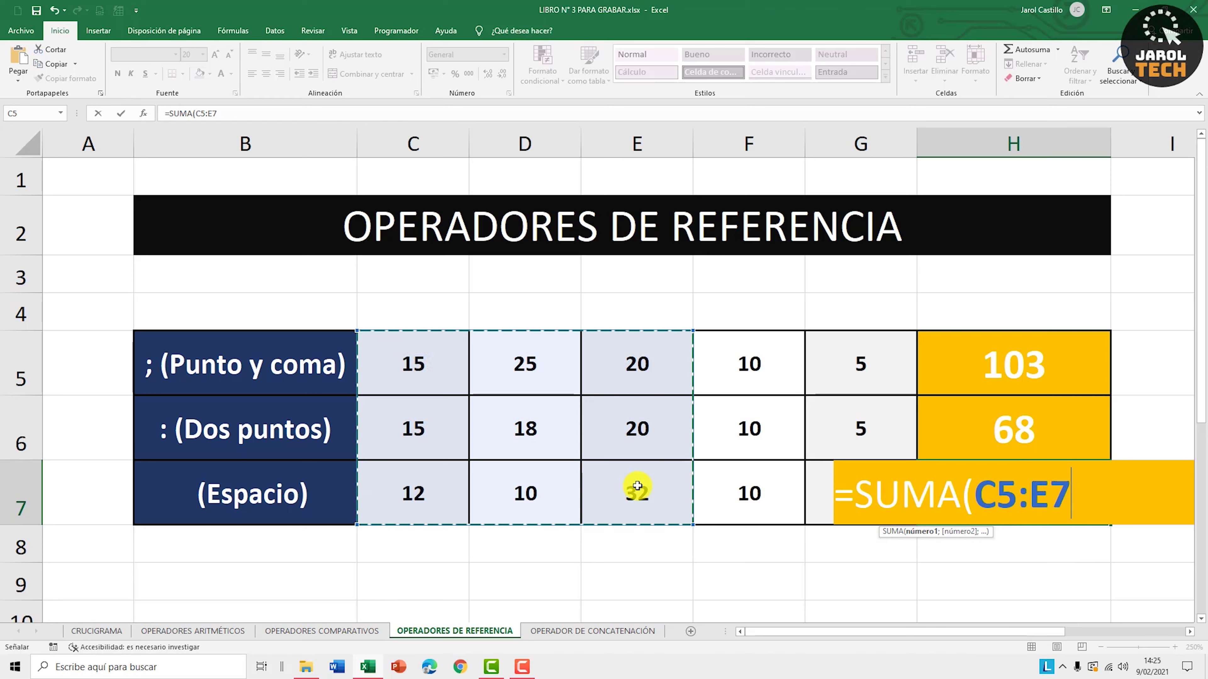
{"action": "left_click_drag", "start_coordinate": [678, 362], "coordinate": [856, 489]}
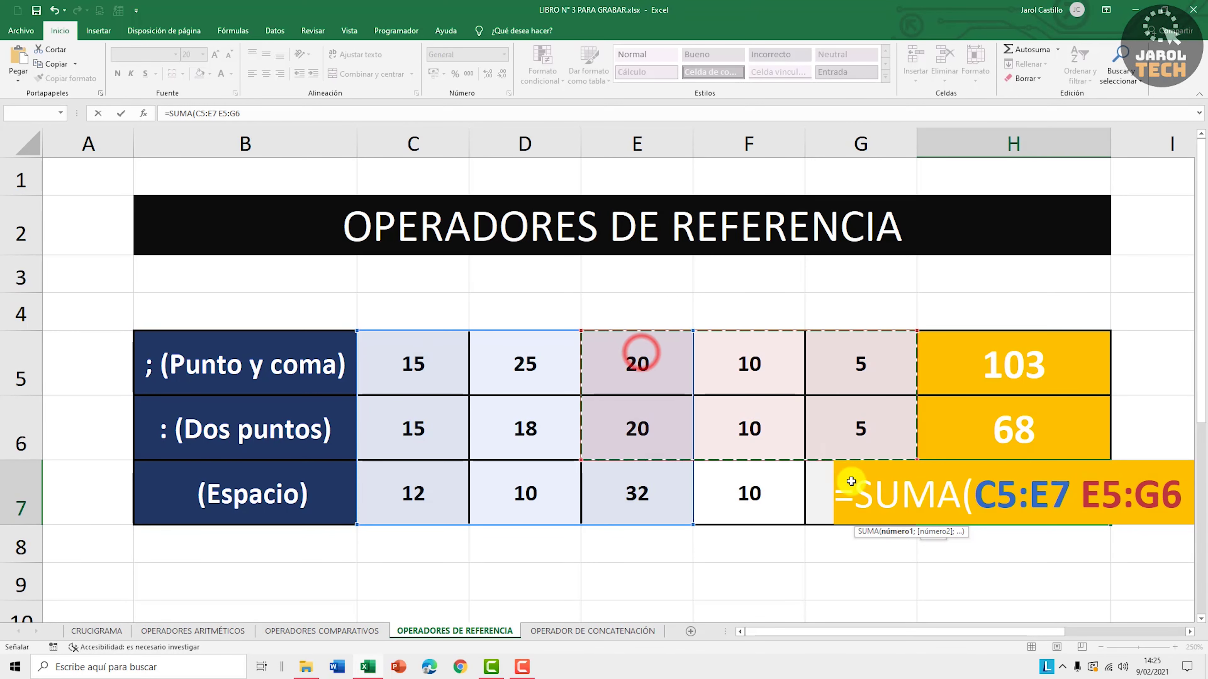
{"action": "type", "text": ")"}
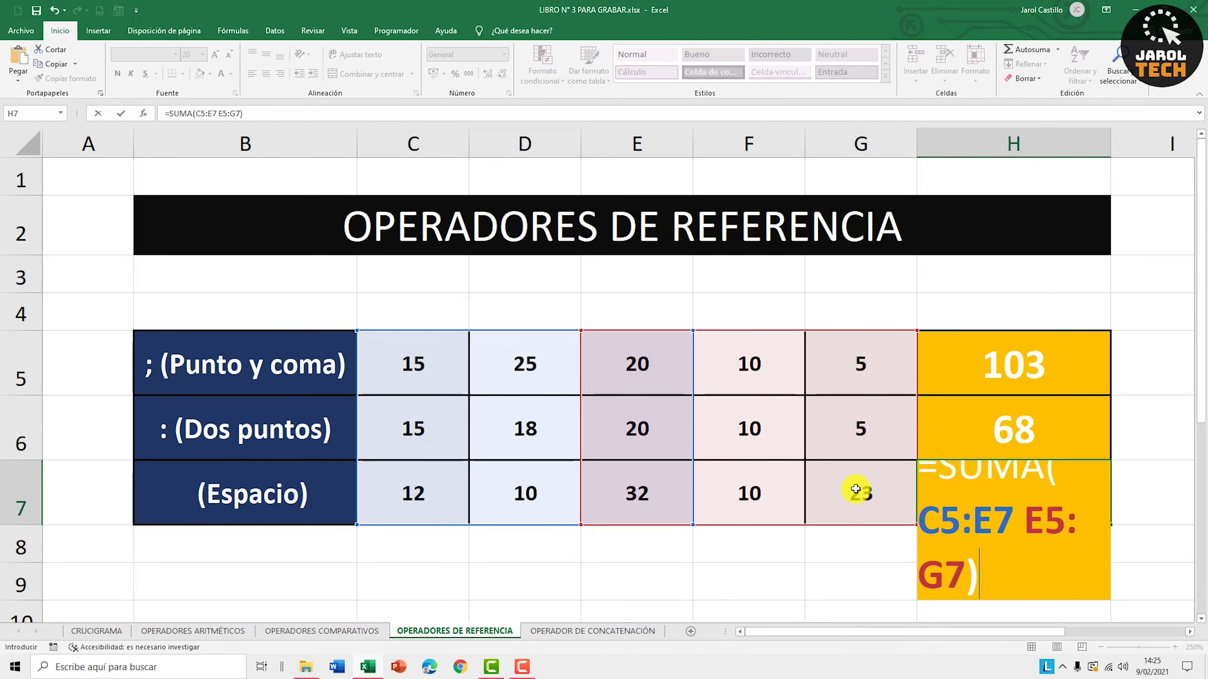
{"action": "key", "text": "Return"}
{"action": "left_click", "coordinate": [1056, 485]}
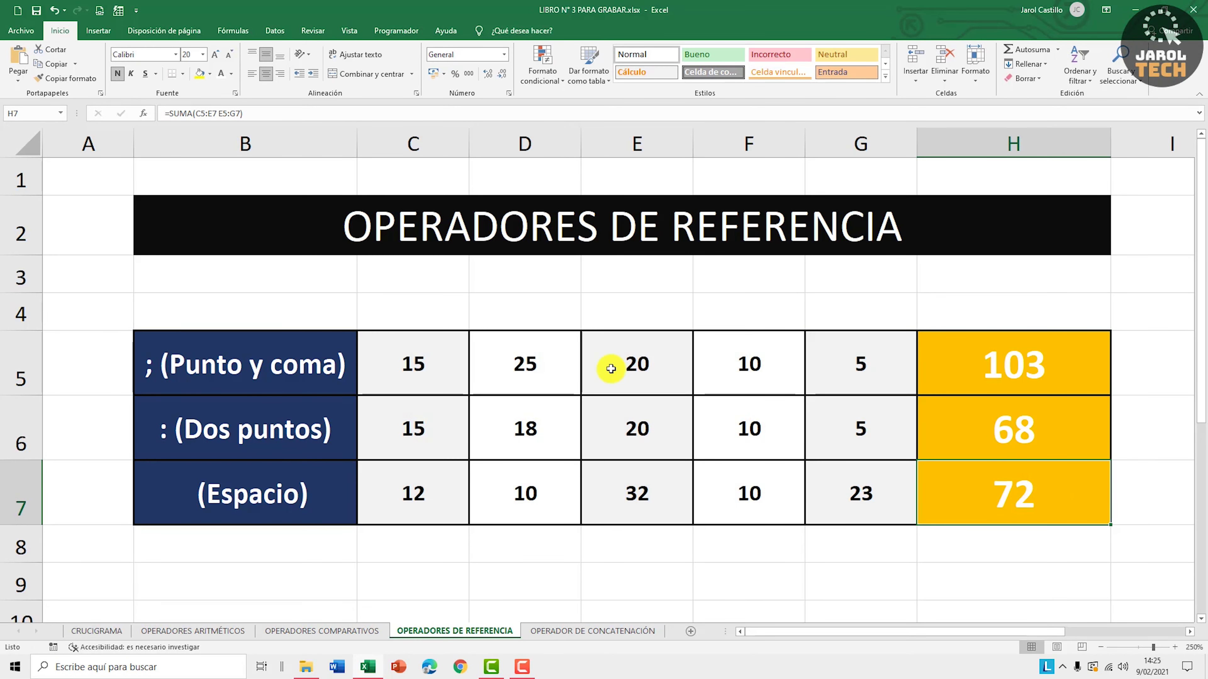
{"action": "left_click_drag", "start_coordinate": [433, 359], "coordinate": [646, 478]}
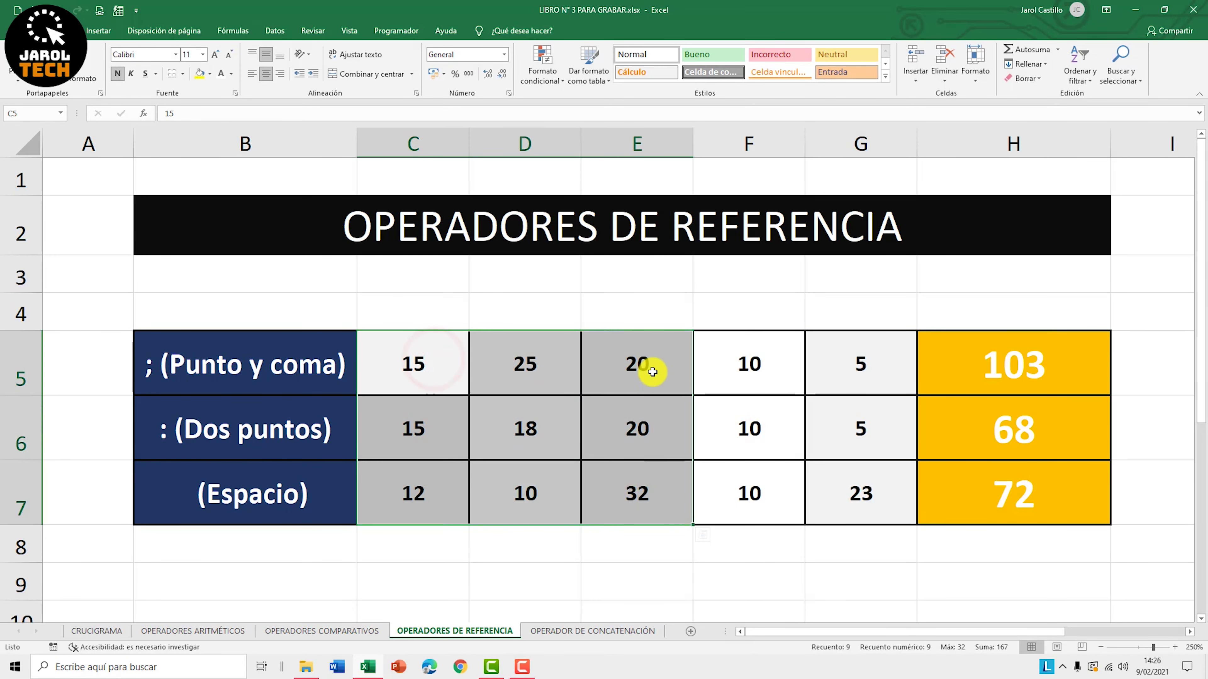
{"action": "left_click_drag", "start_coordinate": [637, 352], "coordinate": [835, 490]}
{"action": "left_click_drag", "start_coordinate": [624, 351], "coordinate": [653, 510]}
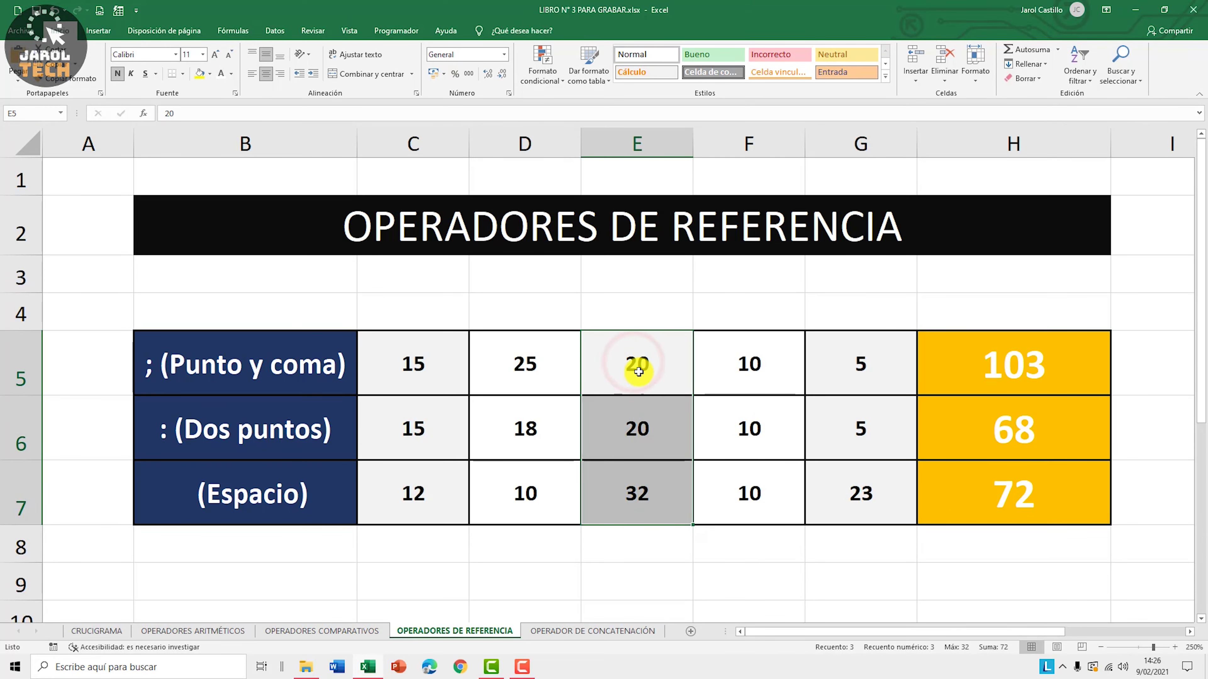
{"action": "left_click_drag", "start_coordinate": [419, 357], "coordinate": [636, 466]}
{"action": "left_click", "coordinate": [413, 360]}
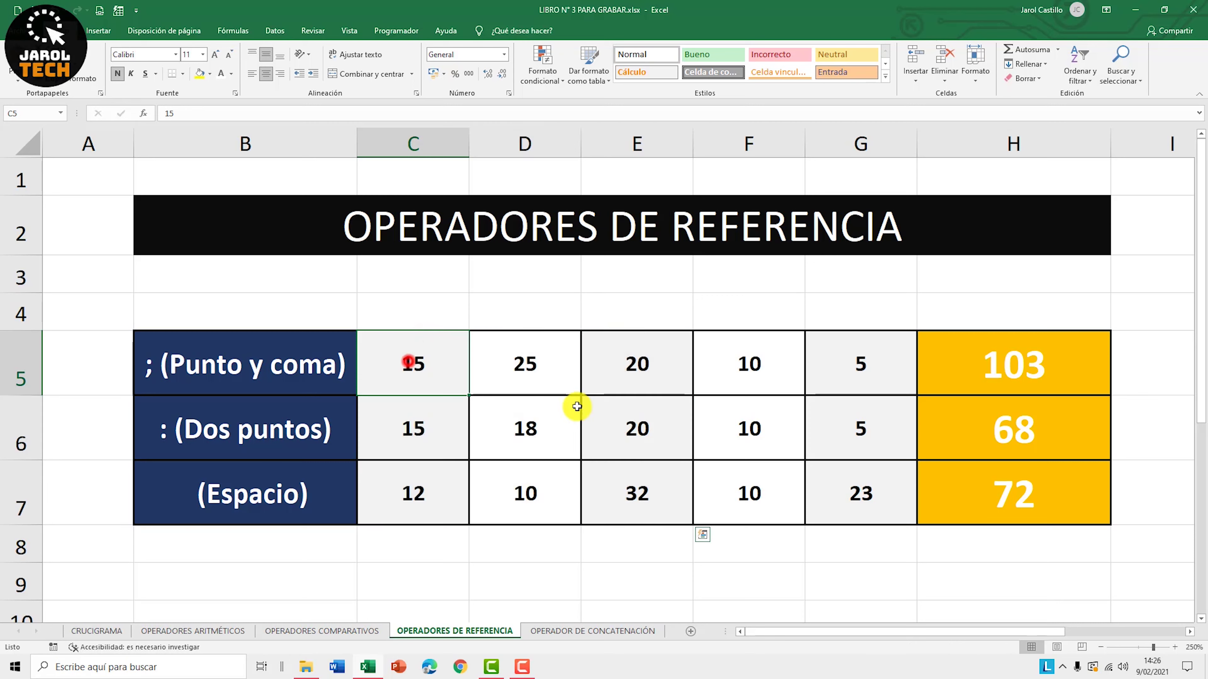
{"action": "left_click_drag", "start_coordinate": [433, 425], "coordinate": [826, 433]}
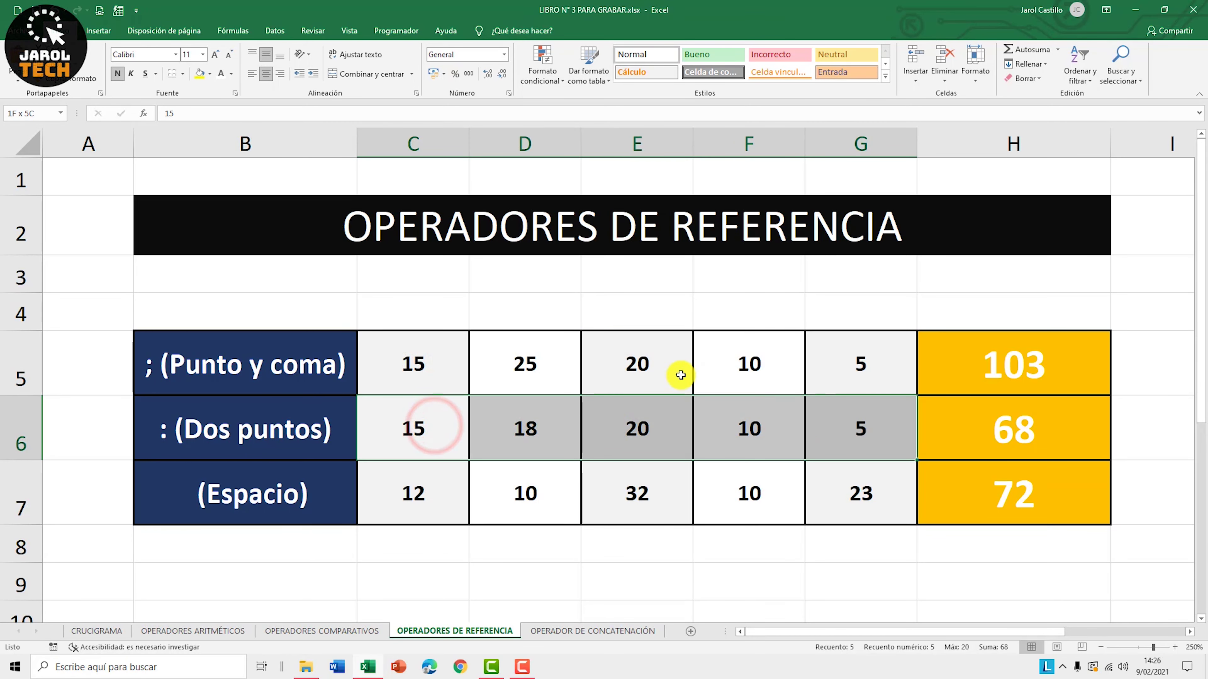
{"action": "left_click_drag", "start_coordinate": [631, 346], "coordinate": [647, 495]}
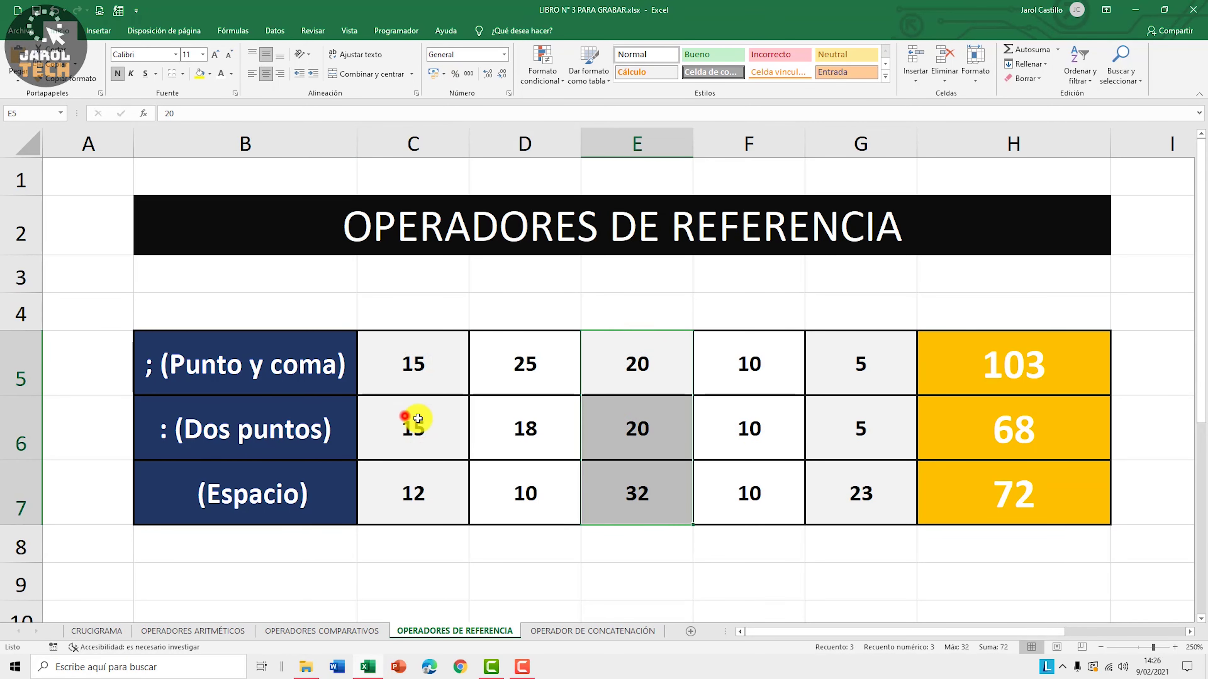
{"action": "left_click_drag", "start_coordinate": [404, 417], "coordinate": [834, 423]}
{"action": "left_click", "coordinate": [631, 425]}
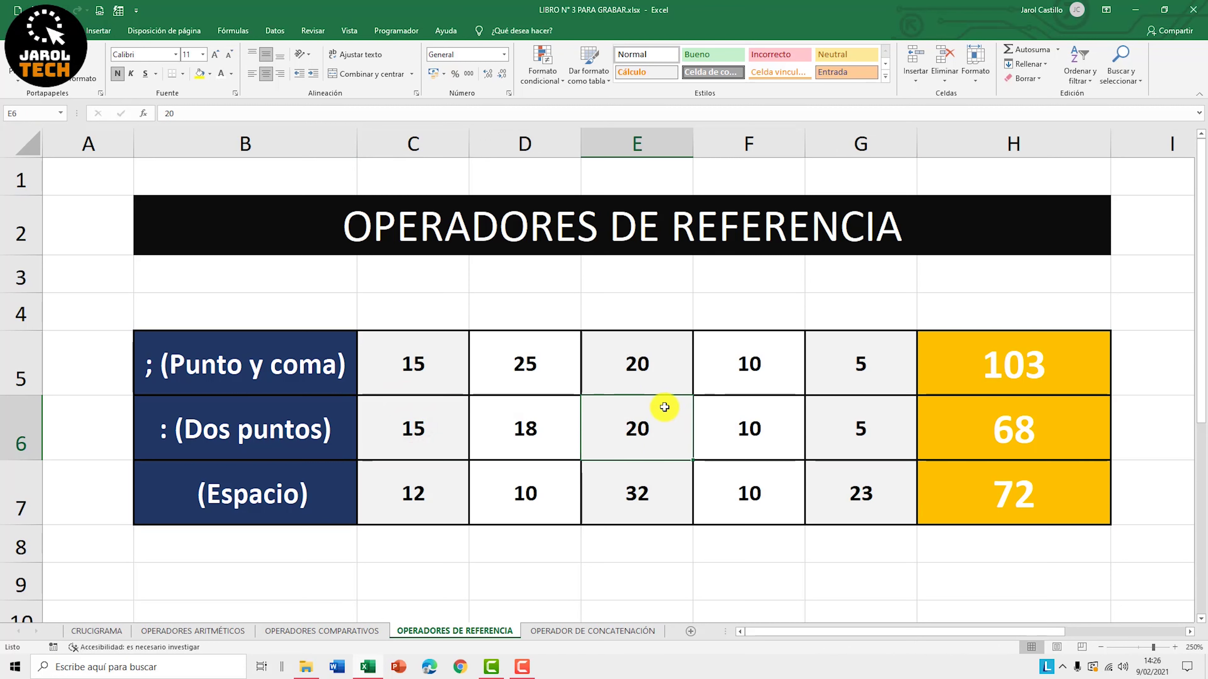
{"action": "left_click", "coordinate": [1053, 490]}
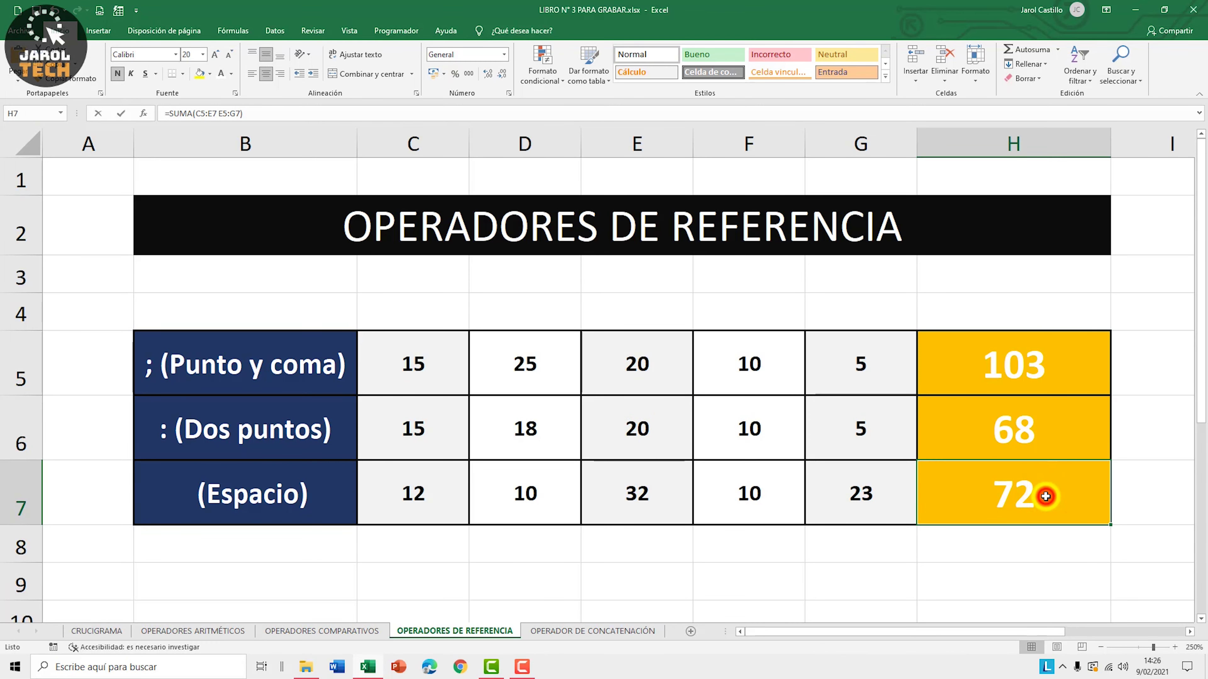
{"action": "double_click", "coordinate": [1046, 497]}
{"action": "key", "text": "Return"}
{"action": "left_click_drag", "start_coordinate": [640, 362], "coordinate": [823, 489]}
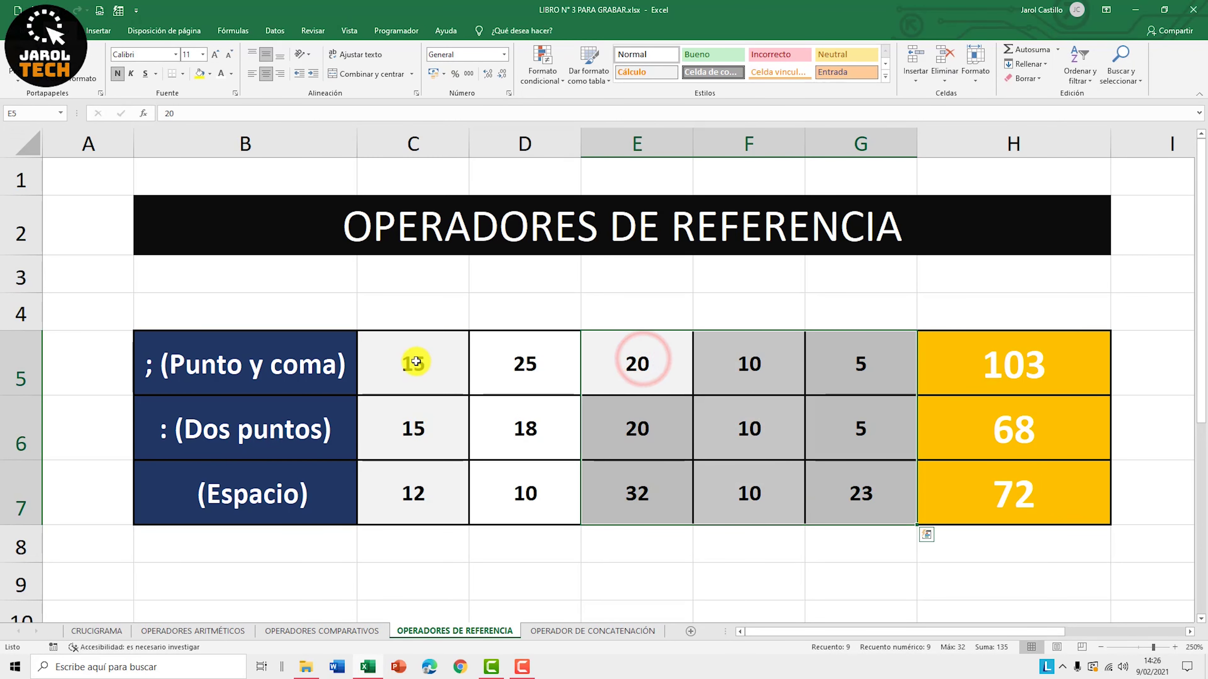
{"action": "left_click_drag", "start_coordinate": [413, 364], "coordinate": [663, 490]}
{"action": "left_click_drag", "start_coordinate": [642, 355], "coordinate": [647, 481]}
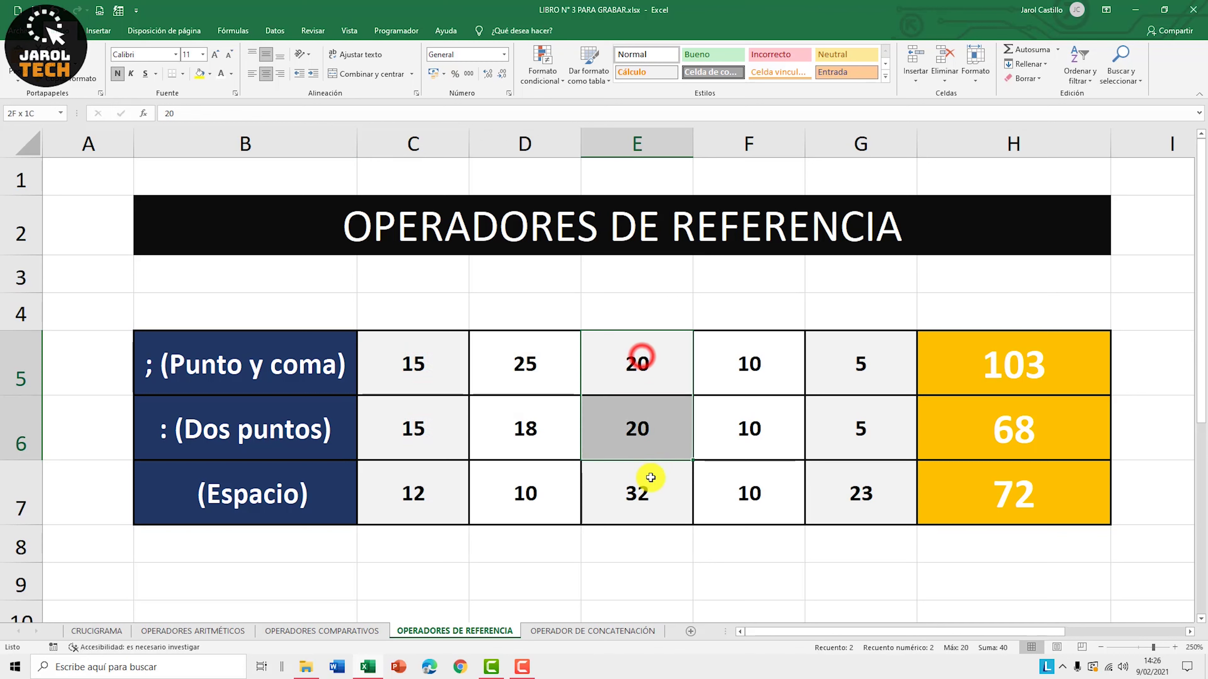
{"action": "left_click", "coordinate": [633, 374]}
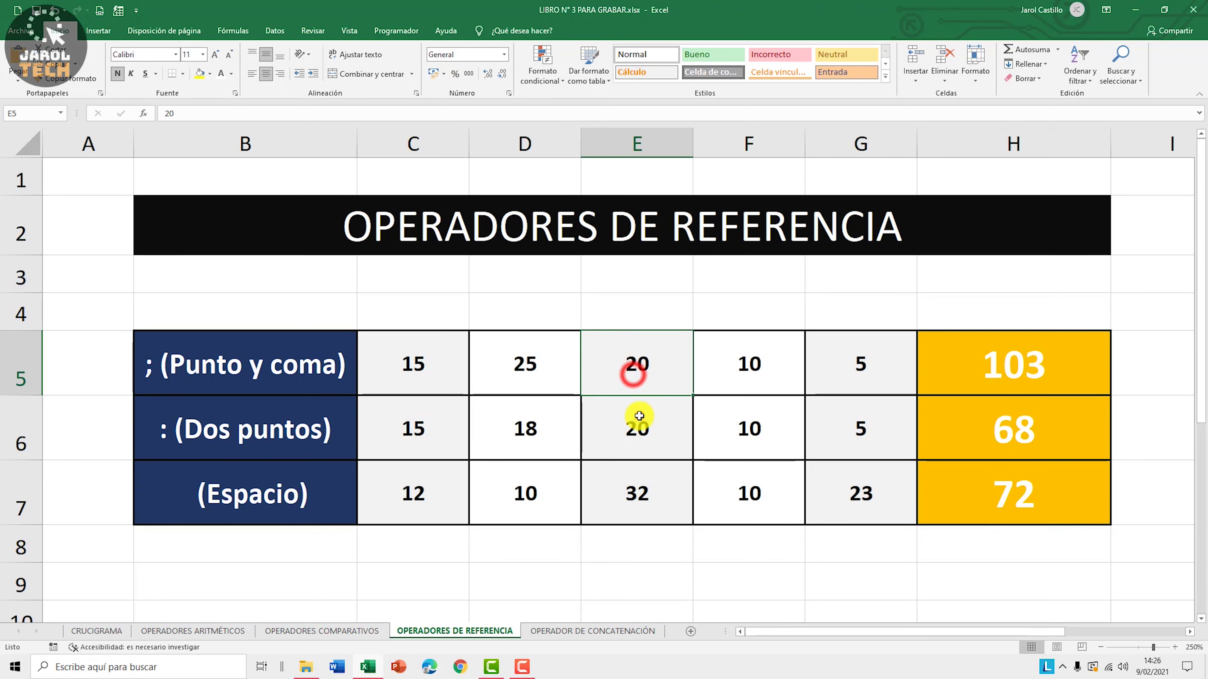
{"action": "left_click", "coordinate": [644, 488]}
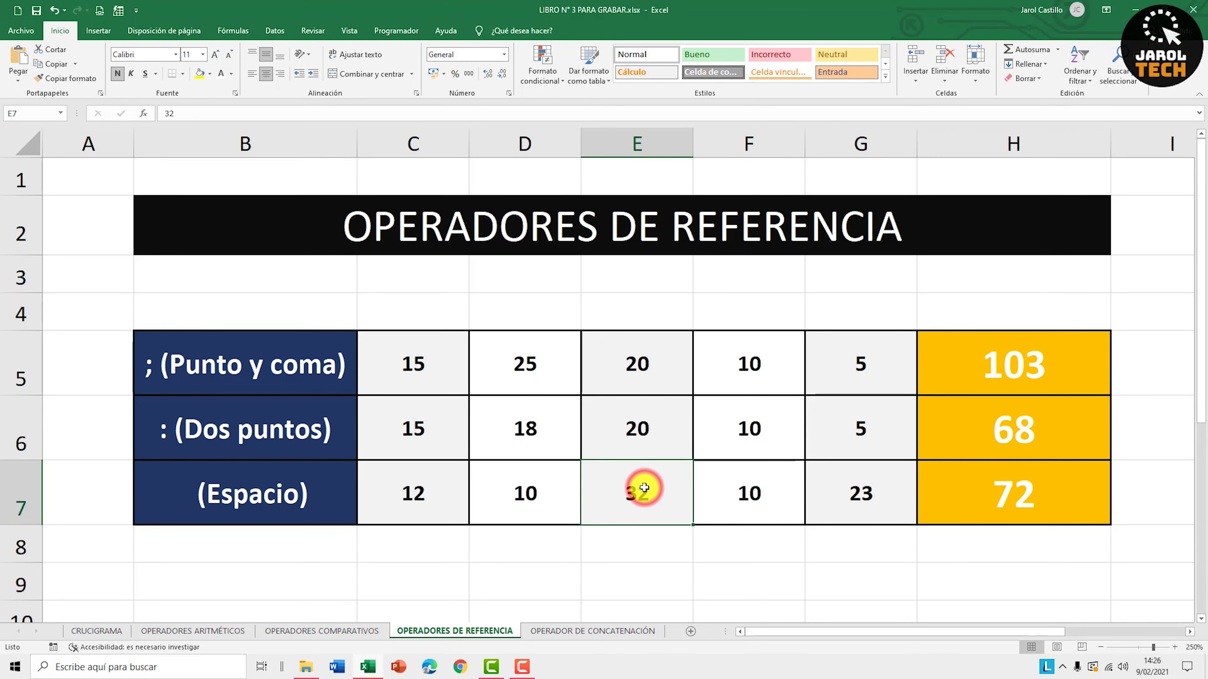
{"action": "left_click", "coordinate": [1033, 490]}
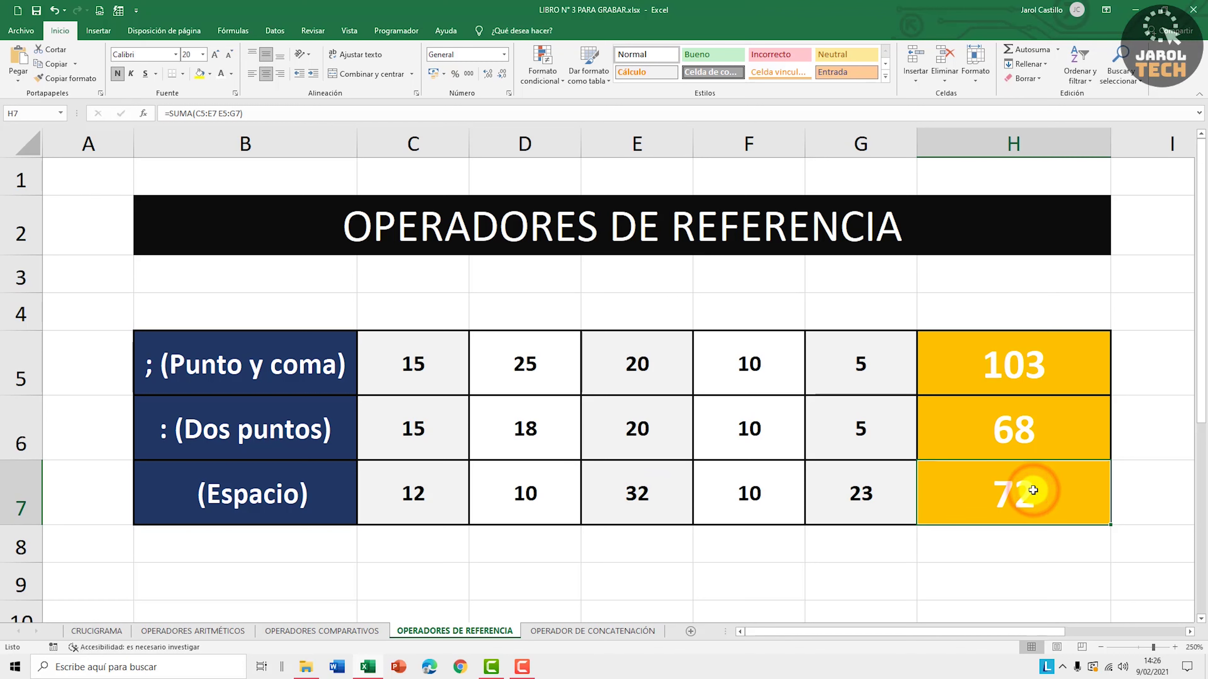